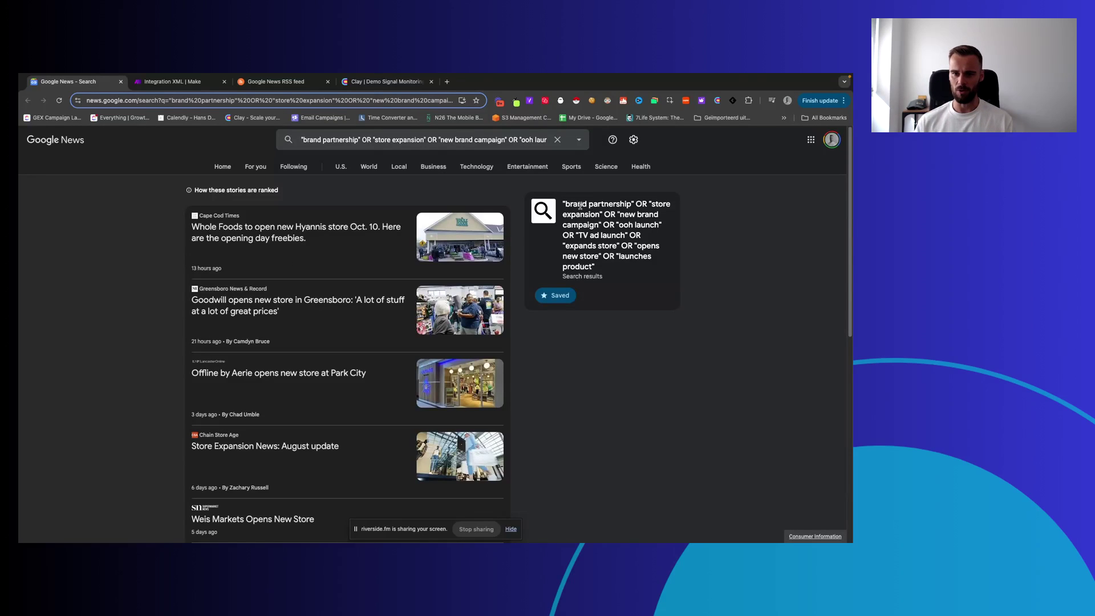
{"action": "left_click_drag", "start_coordinate": [566, 205], "coordinate": [631, 206]}
{"action": "left_click", "coordinate": [645, 203]}
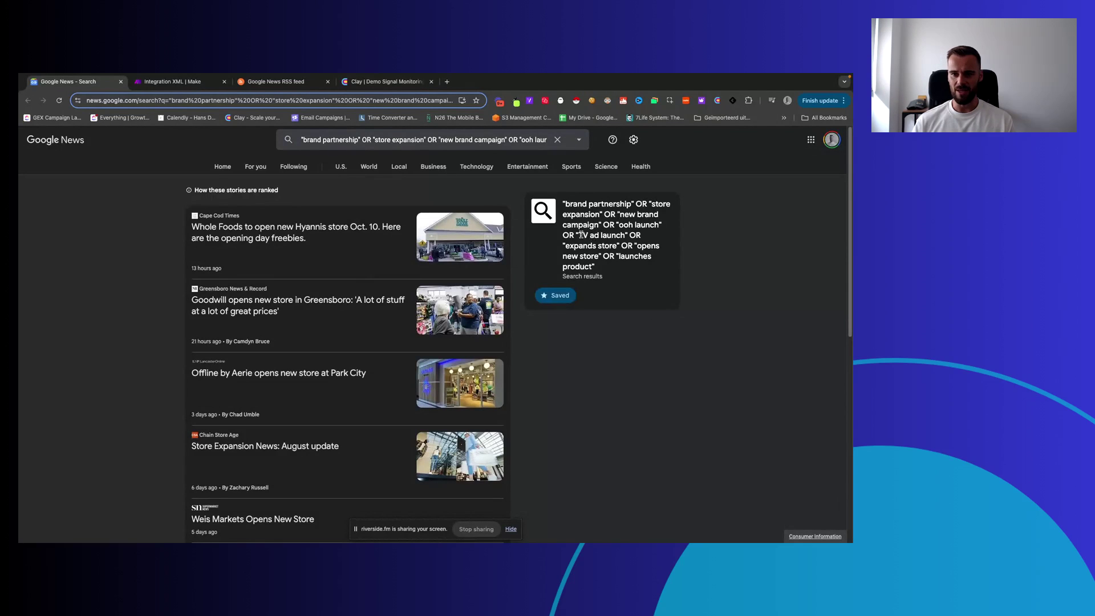
{"action": "left_click_drag", "start_coordinate": [579, 235], "coordinate": [616, 235]}
{"action": "left_click", "coordinate": [603, 236]}
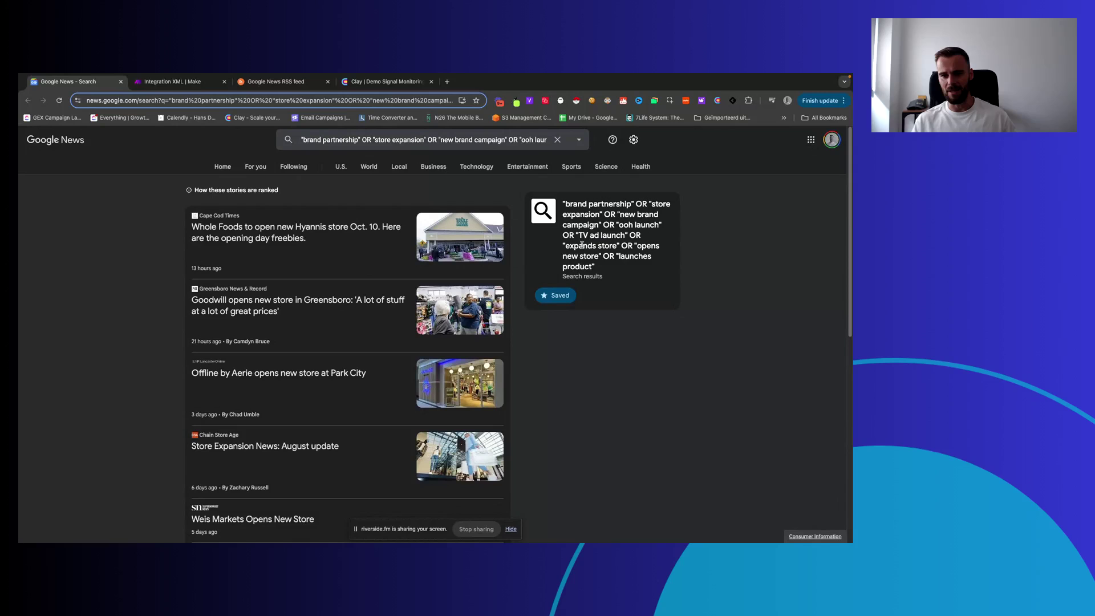
{"action": "left_click_drag", "start_coordinate": [565, 246], "coordinate": [613, 245]}
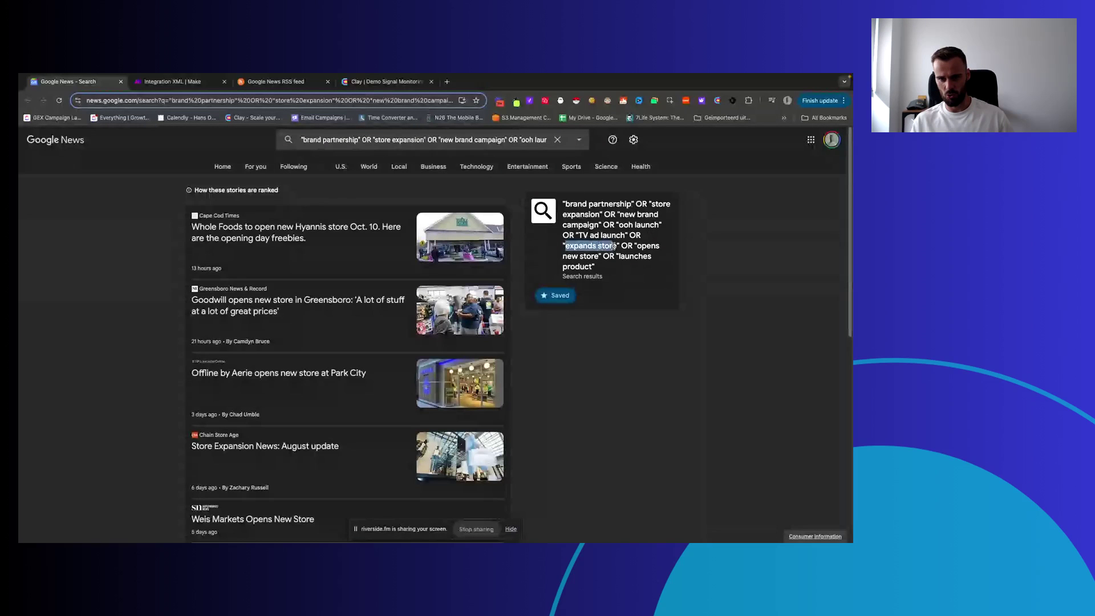
{"action": "left_click", "coordinate": [614, 246]}
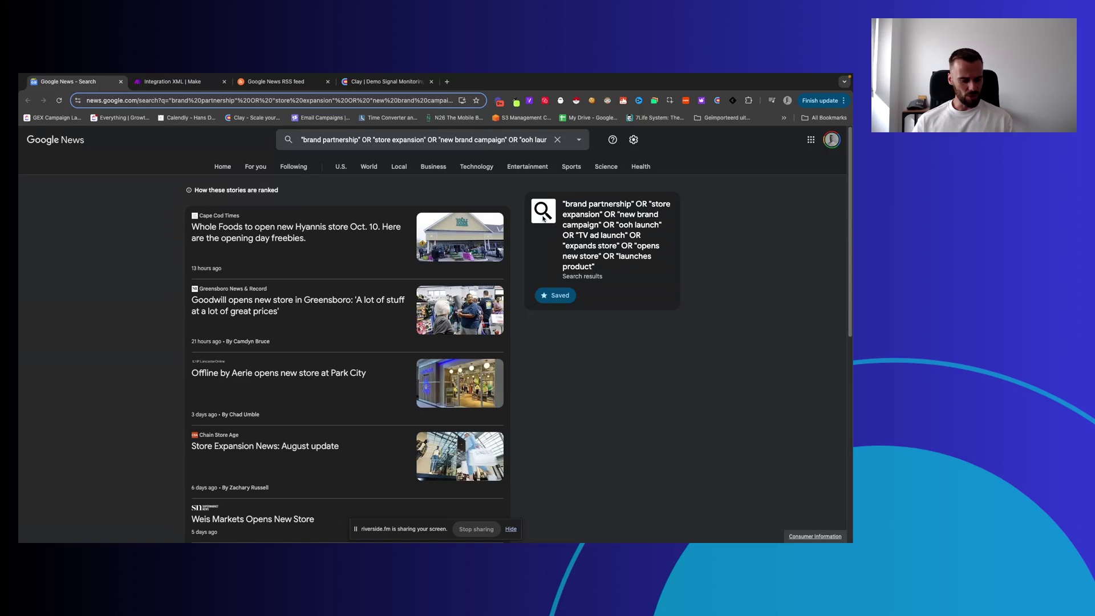
{"action": "left_click", "coordinate": [371, 140]}
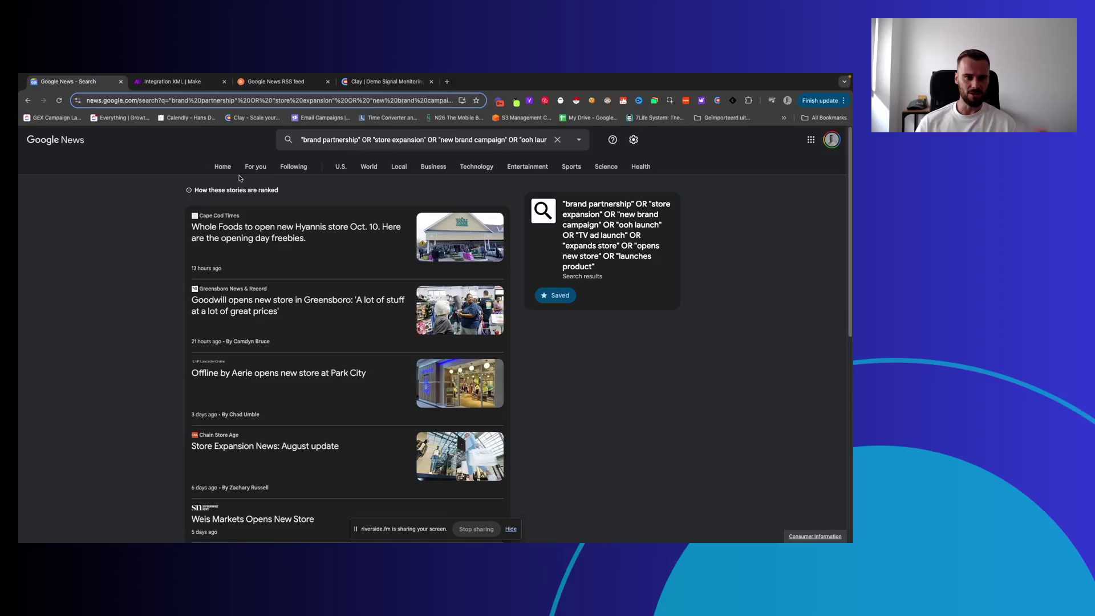
{"action": "left_click", "coordinate": [163, 207]}
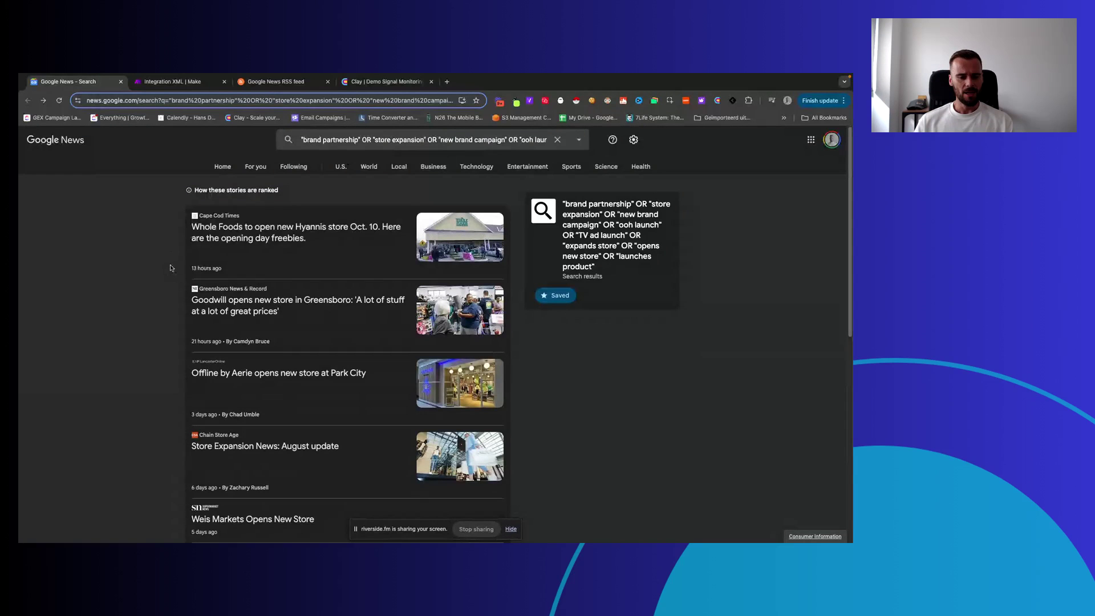
Step: Scroll down through the saved search's Google News stories, then back up
{"action": "scroll", "coordinate": [170, 280], "scroll_direction": "down", "scroll_amount": 1}
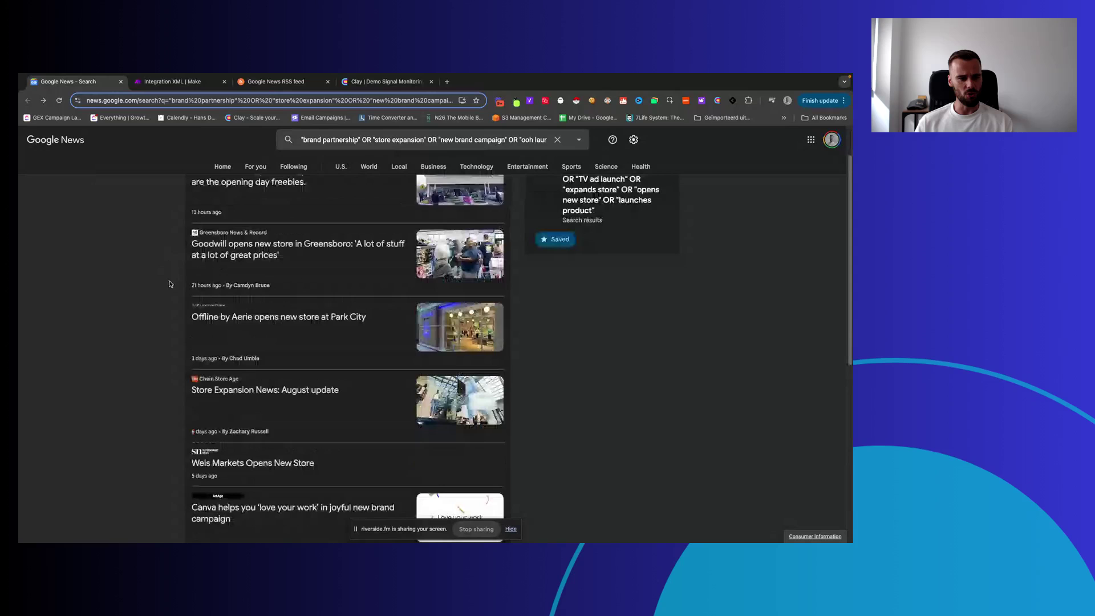
{"action": "scroll", "coordinate": [170, 282], "scroll_direction": "up", "scroll_amount": 1}
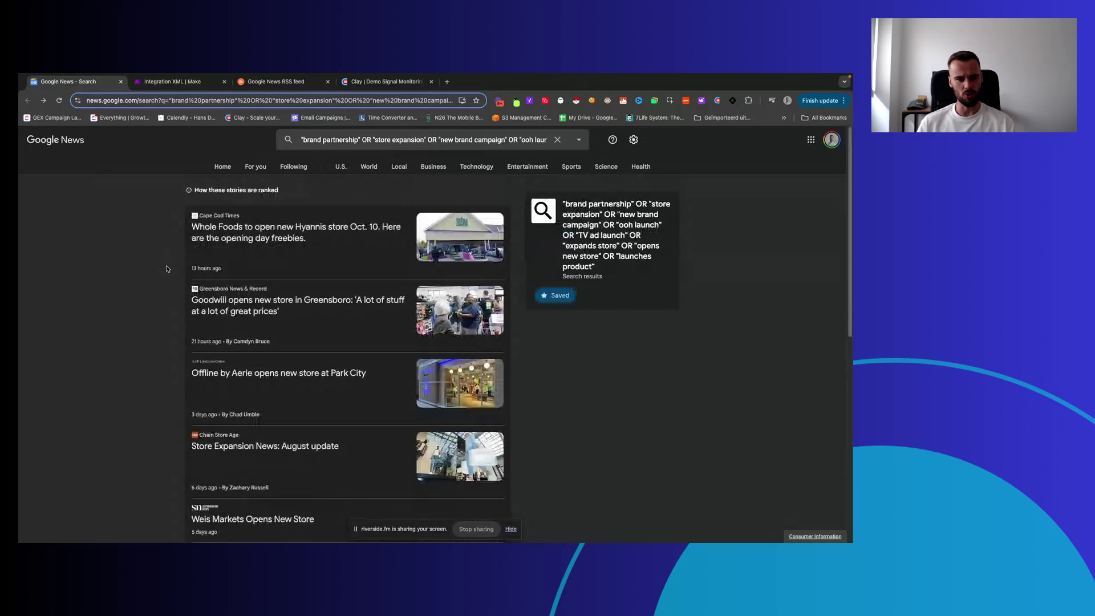
{"action": "scroll", "coordinate": [165, 273], "scroll_direction": "down", "scroll_amount": 1}
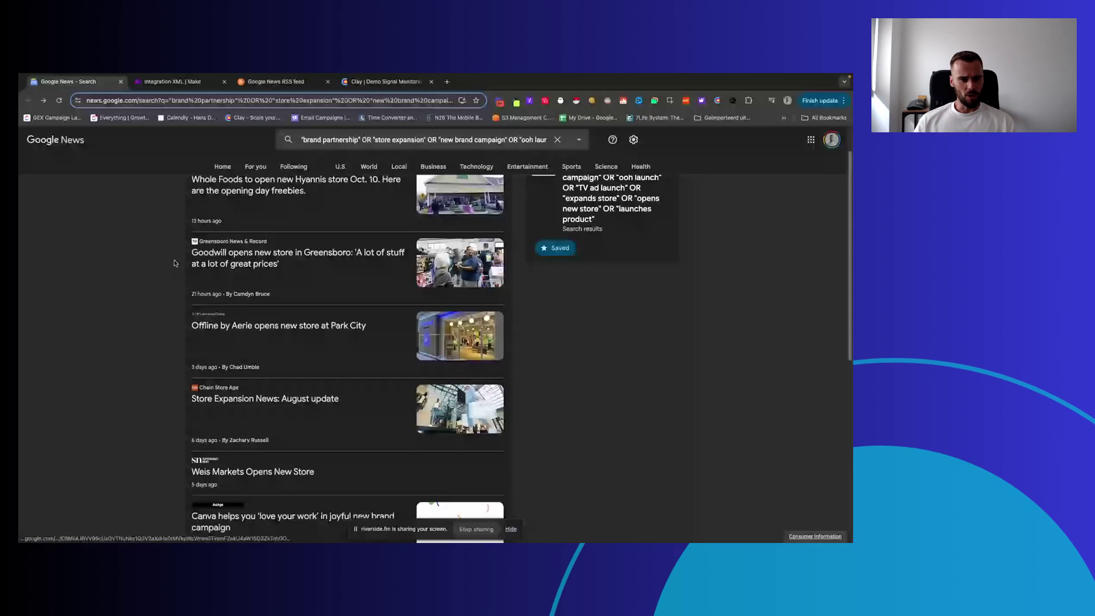
{"action": "scroll", "coordinate": [171, 268], "scroll_direction": "down", "scroll_amount": 1}
{"action": "scroll", "coordinate": [166, 282], "scroll_direction": "down", "scroll_amount": 1}
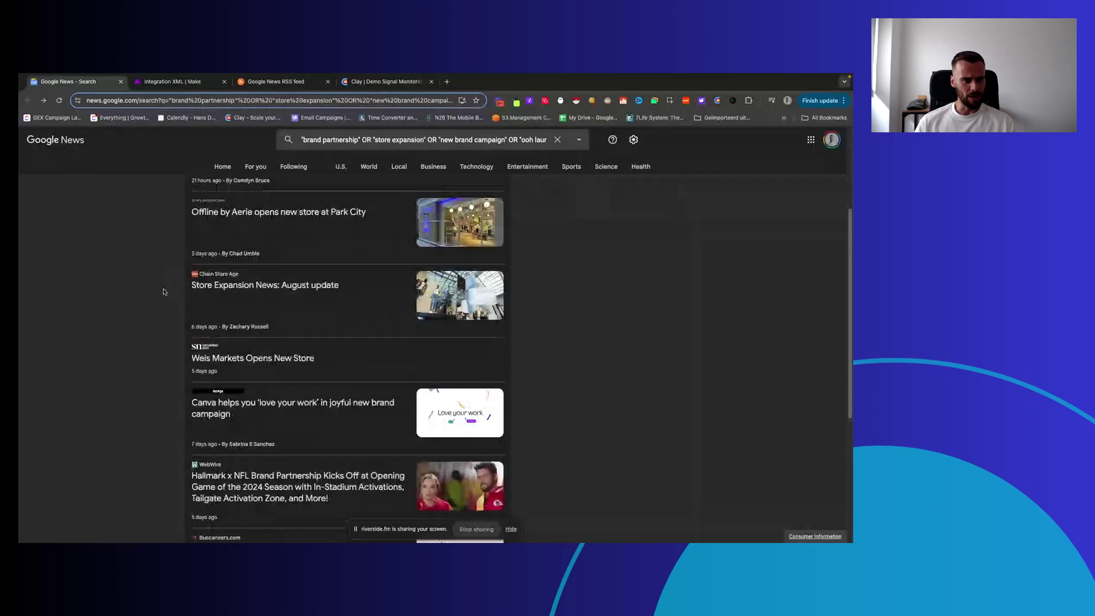
{"action": "scroll", "coordinate": [165, 288], "scroll_direction": "down", "scroll_amount": 1}
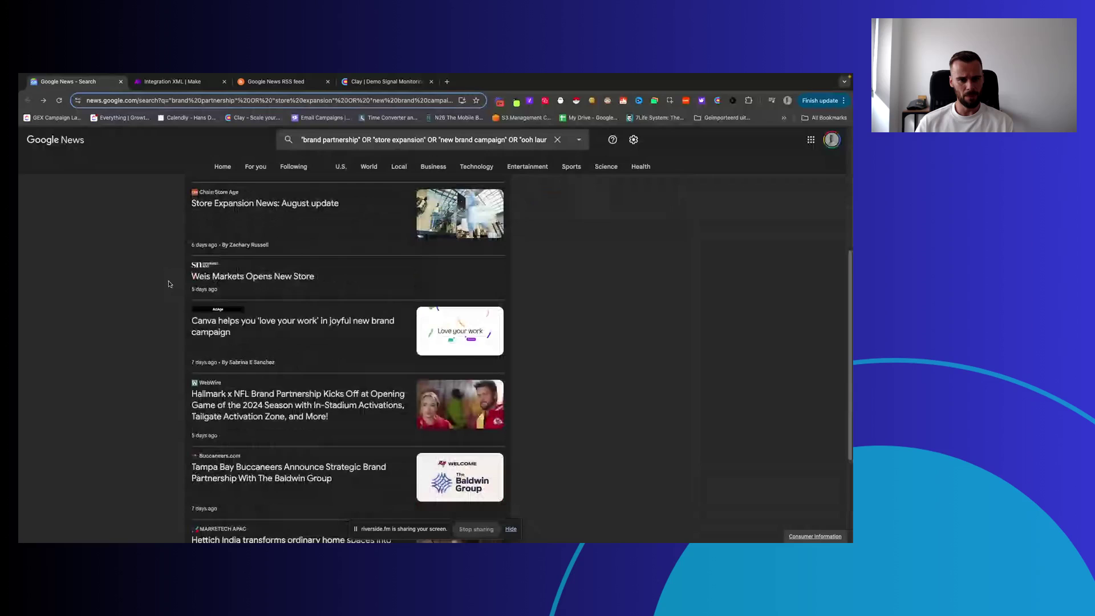
{"action": "scroll", "coordinate": [166, 285], "scroll_direction": "down", "scroll_amount": 1}
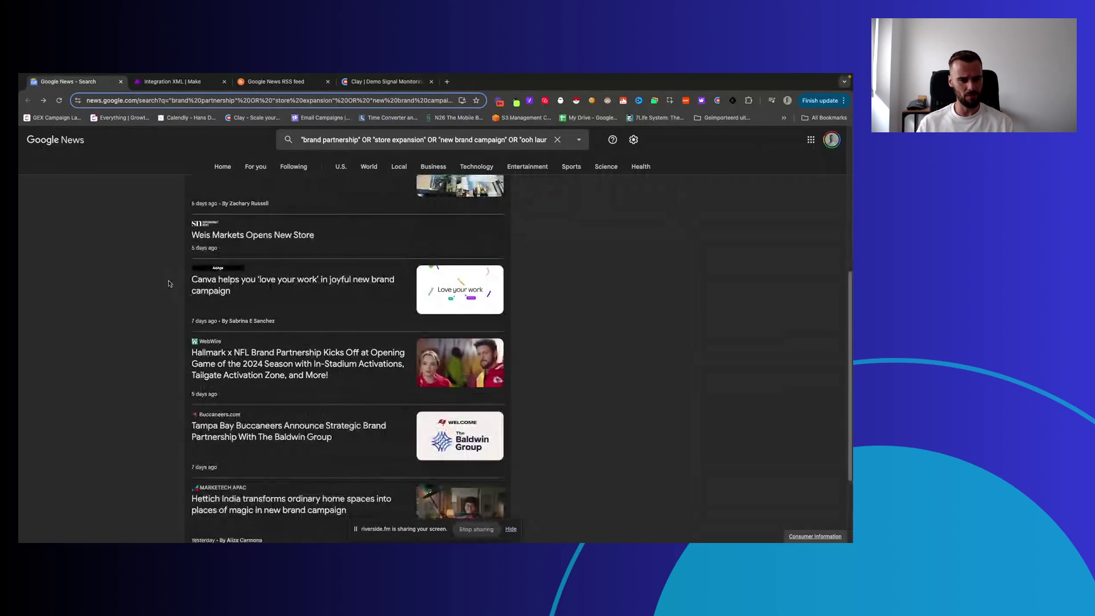
{"action": "scroll", "coordinate": [169, 284], "scroll_direction": "down", "scroll_amount": 1}
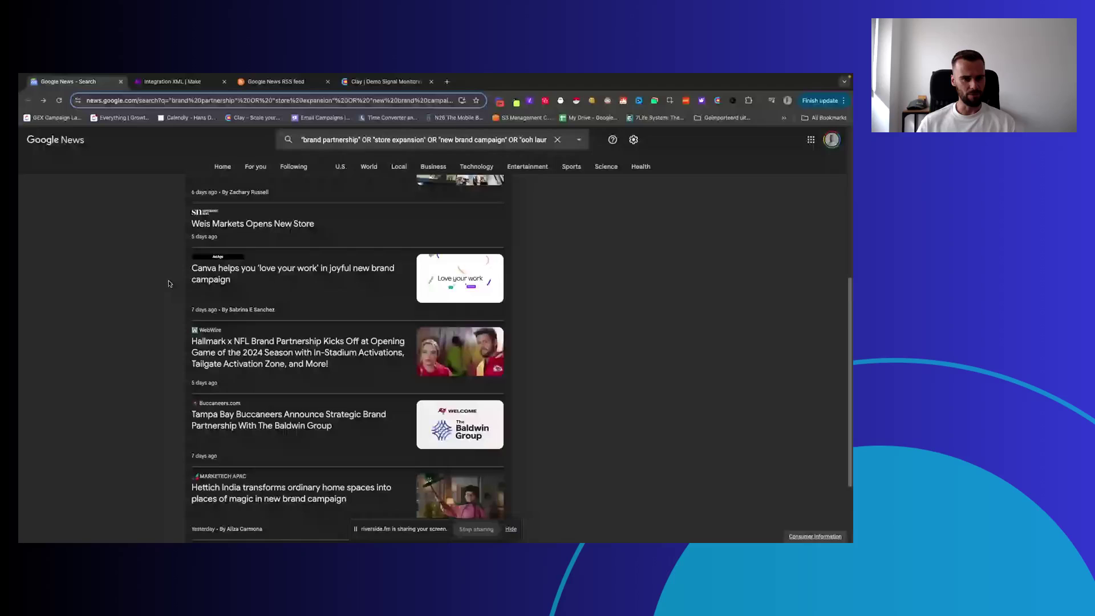
{"action": "scroll", "coordinate": [169, 283], "scroll_direction": "down", "scroll_amount": 1}
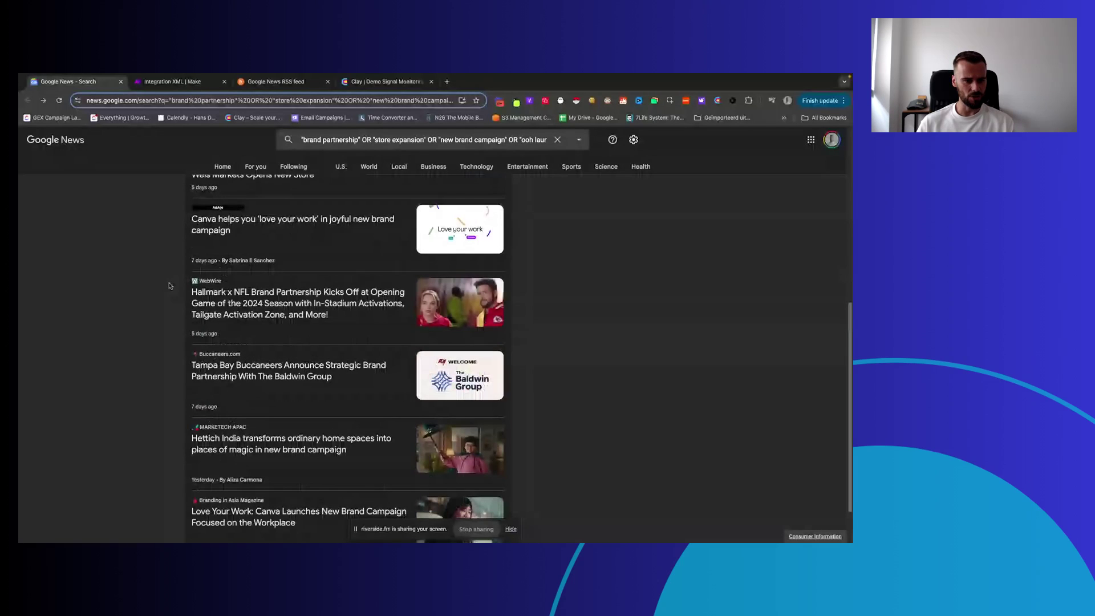
{"action": "scroll", "coordinate": [169, 285], "scroll_direction": "down", "scroll_amount": 2}
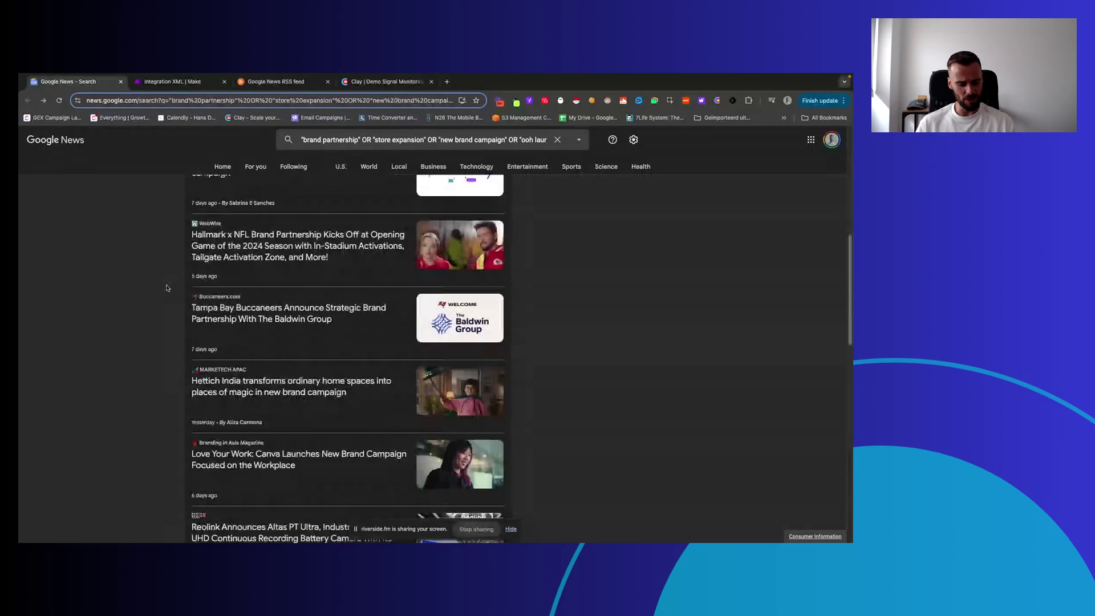
{"action": "scroll", "coordinate": [166, 288], "scroll_direction": "down", "scroll_amount": 1}
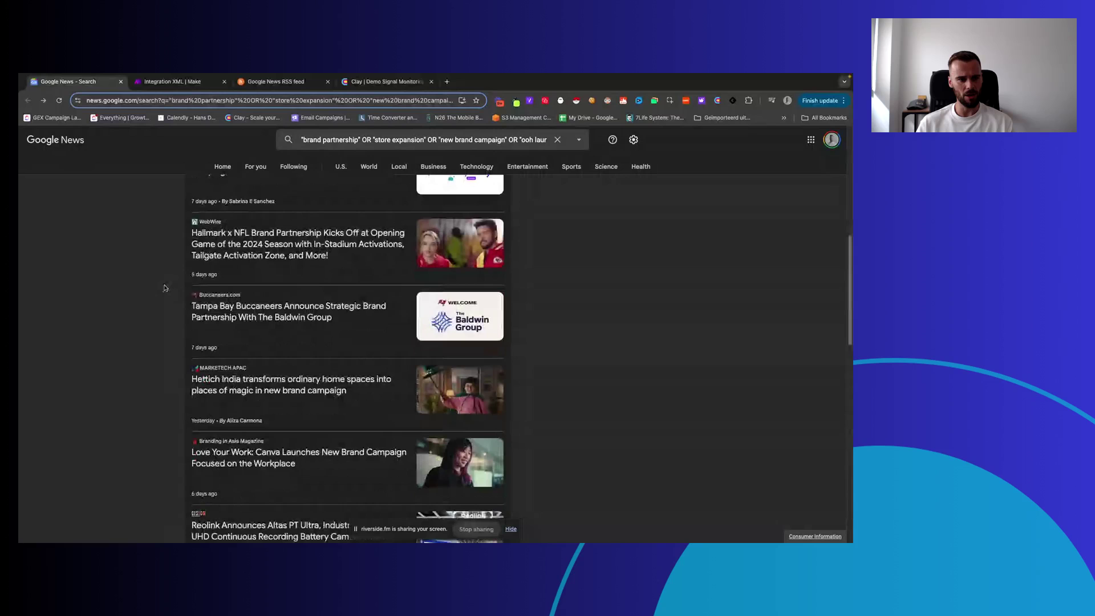
{"action": "scroll", "coordinate": [166, 288], "scroll_direction": "up", "scroll_amount": 15}
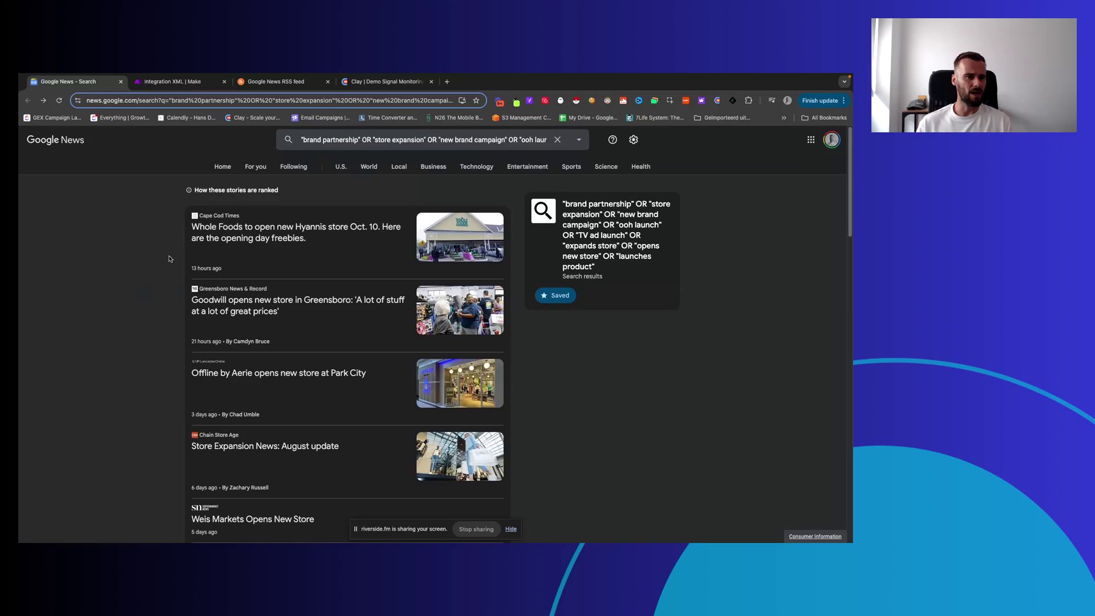
Step: Compare the RSS.app feed with the Google News results, scroll the feed, then return to Google News
{"action": "left_click", "coordinate": [268, 82]}
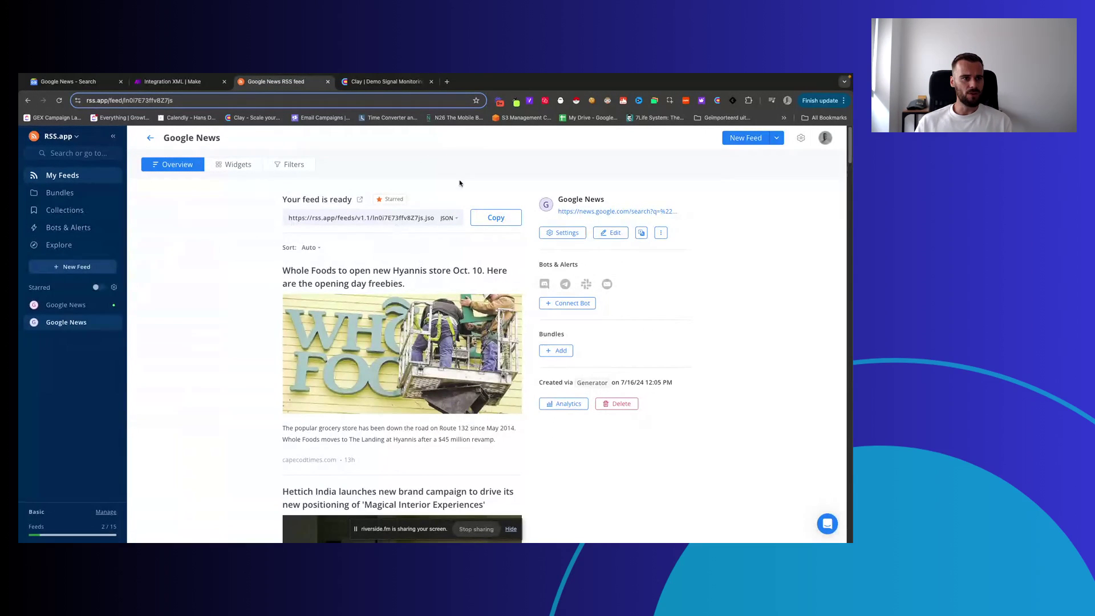
{"action": "left_click", "coordinate": [68, 81]}
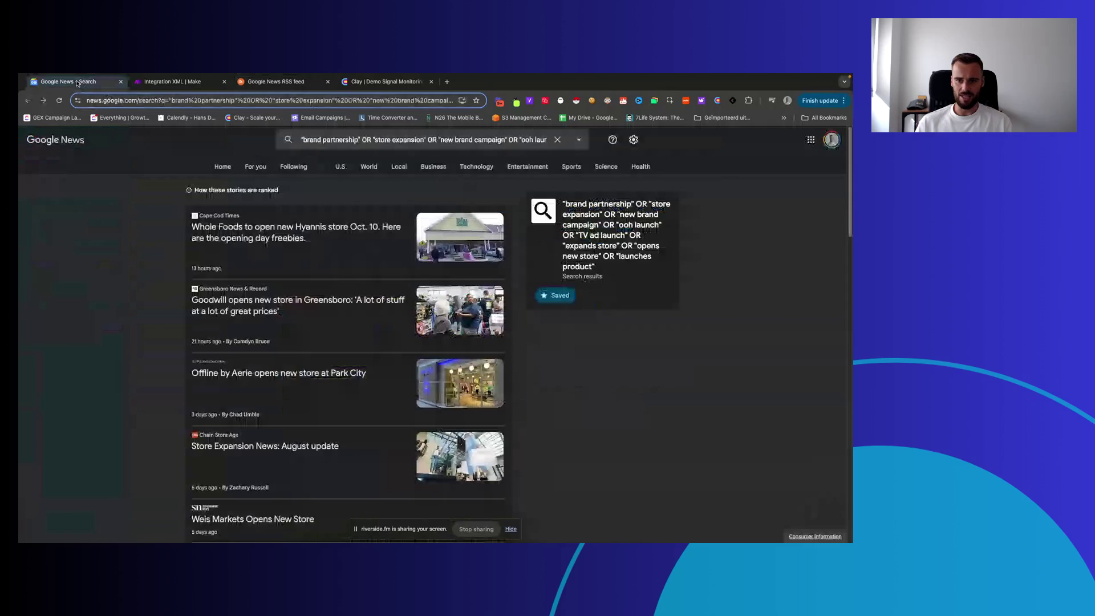
{"action": "left_click", "coordinate": [268, 81]}
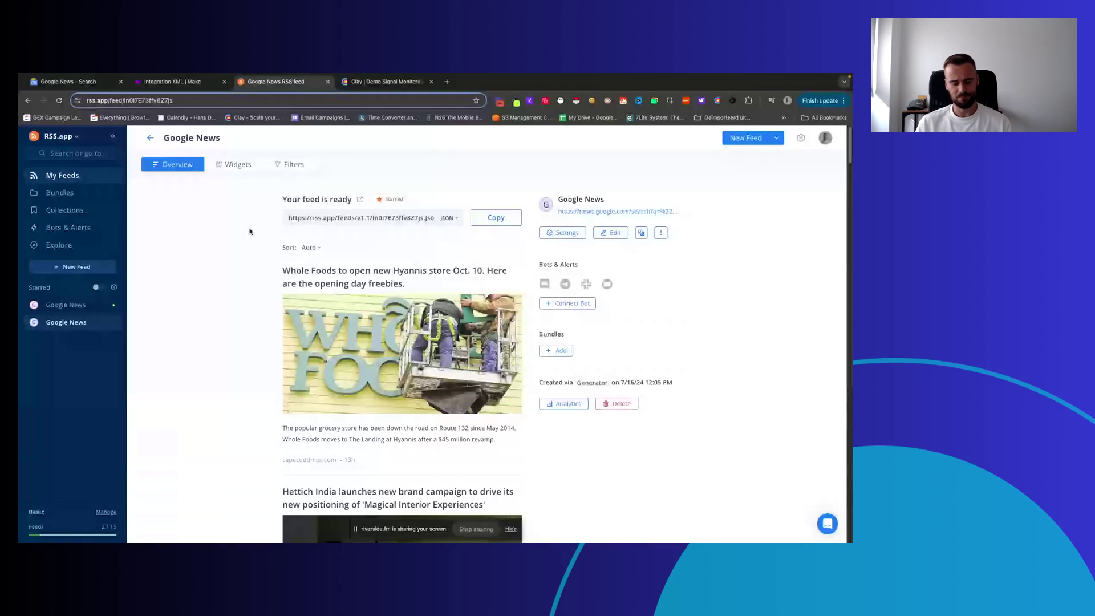
{"action": "scroll", "coordinate": [285, 337], "scroll_direction": "down", "scroll_amount": 1}
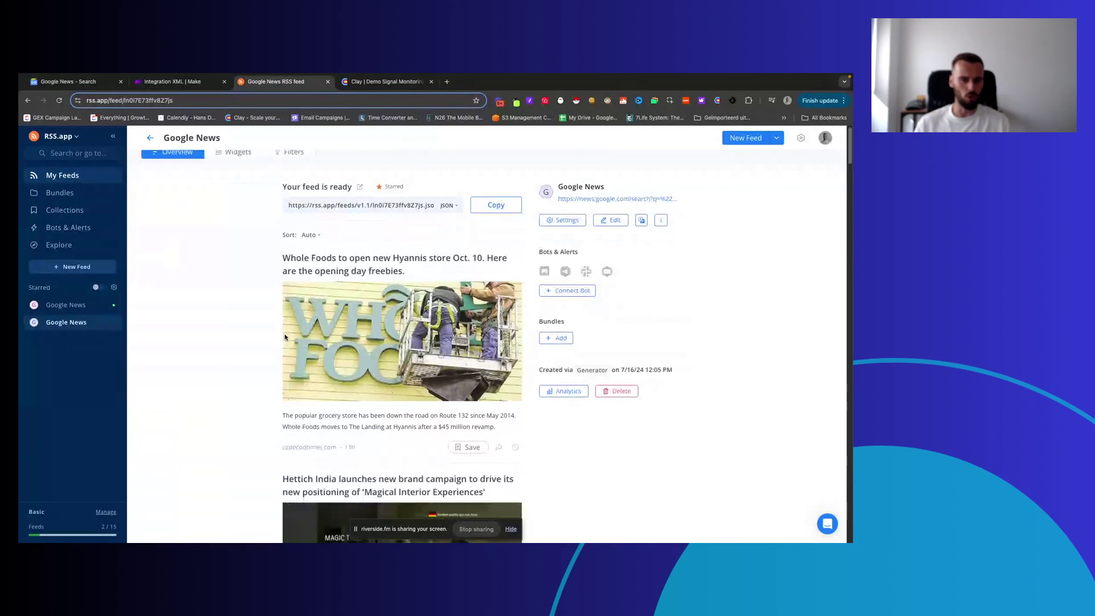
{"action": "scroll", "coordinate": [286, 337], "scroll_direction": "down", "scroll_amount": 6}
{"action": "scroll", "coordinate": [276, 342], "scroll_direction": "up", "scroll_amount": 8}
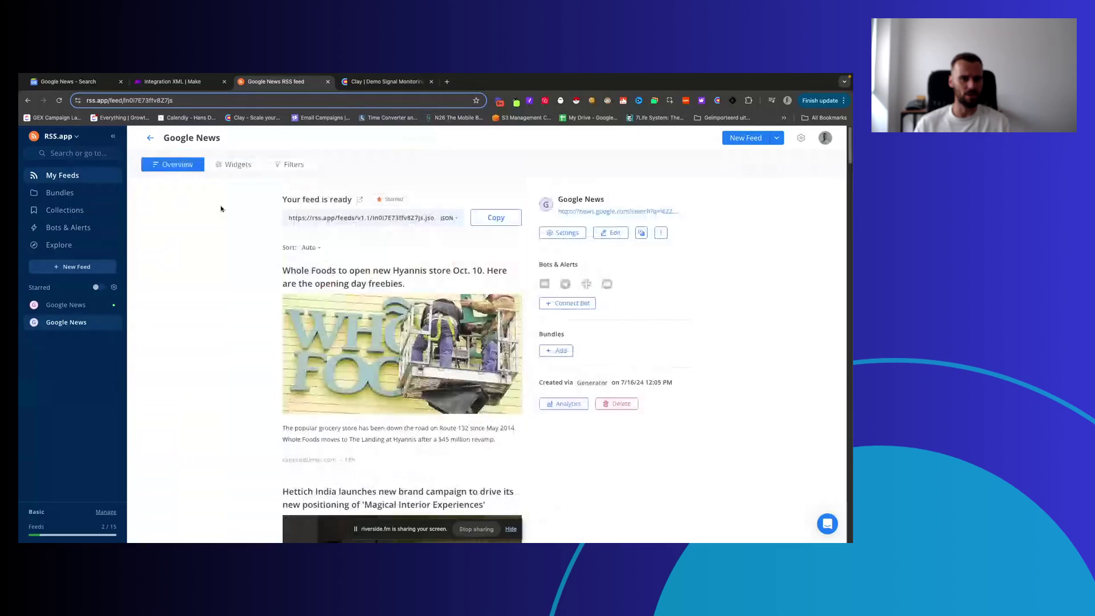
{"action": "key", "text": "ctrl+1"}
{"action": "key", "text": "ctrl+3"}
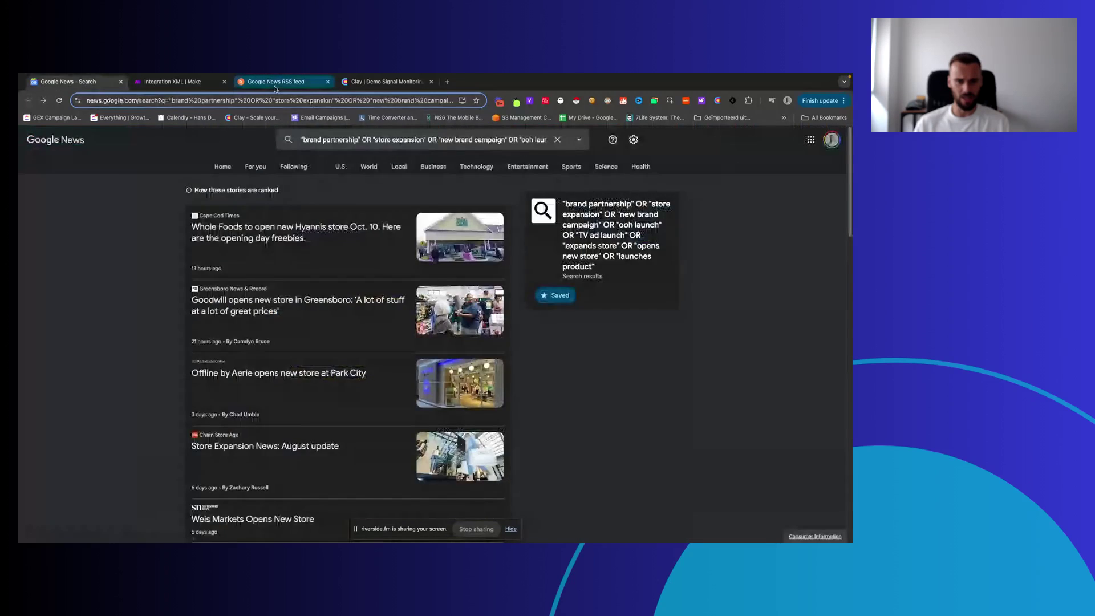
{"action": "key", "text": "ctrl+1"}
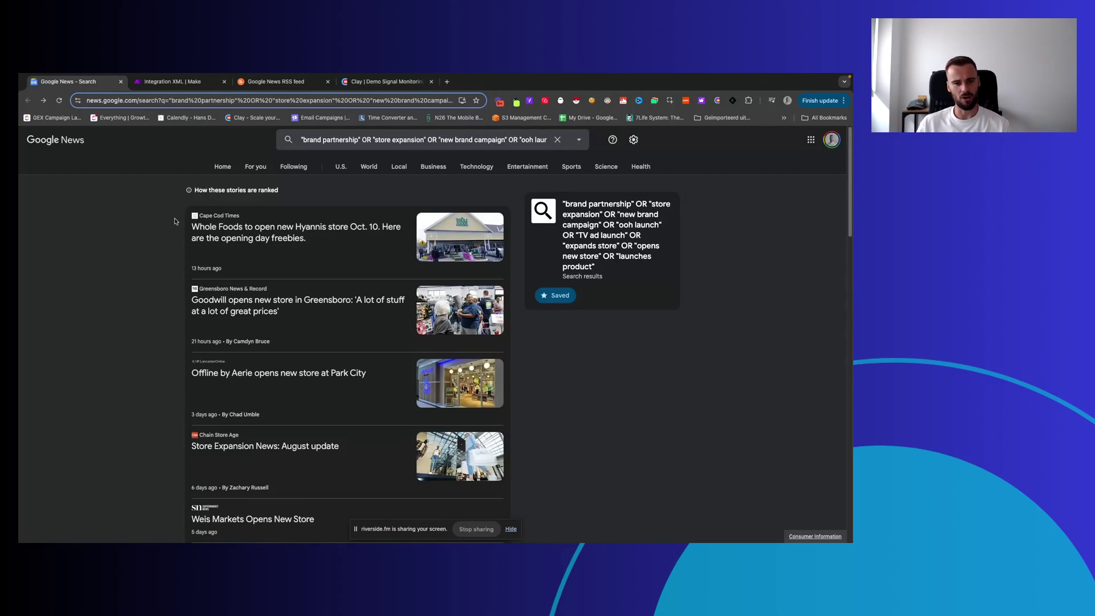
Step: Open the Integration XML scenario and delete an accidentally added empty module
{"action": "left_click", "coordinate": [178, 82]}
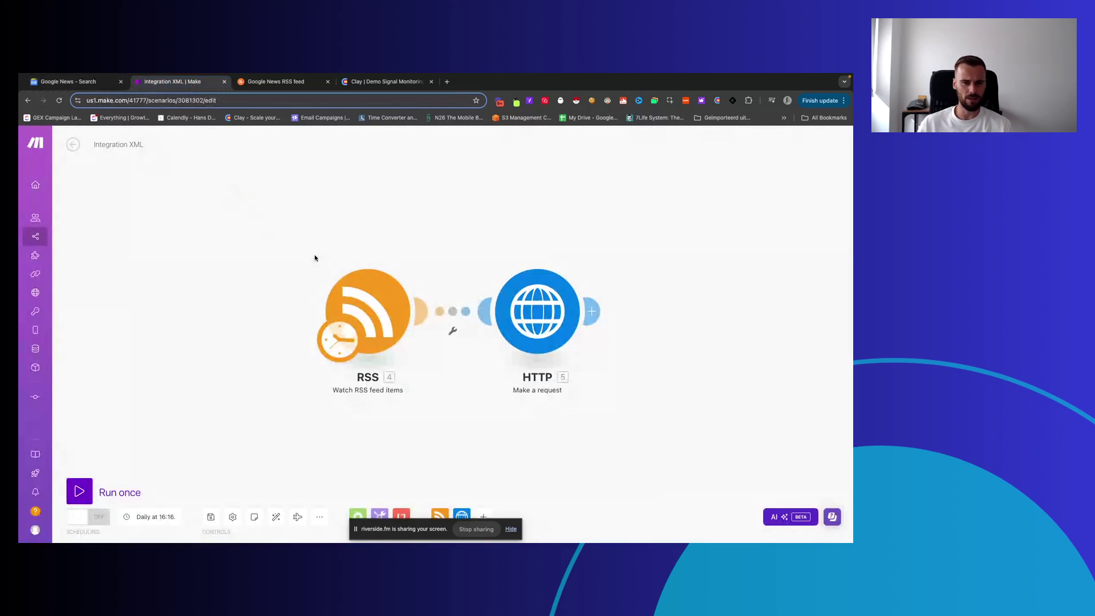
{"action": "mouse_move", "coordinate": [442, 369]}
{"action": "left_mouse_down"}
{"action": "mouse_move", "coordinate": [421, 361]}
{"action": "mouse_move", "coordinate": [460, 385]}
{"action": "mouse_move", "coordinate": [453, 378]}
{"action": "left_mouse_up"}
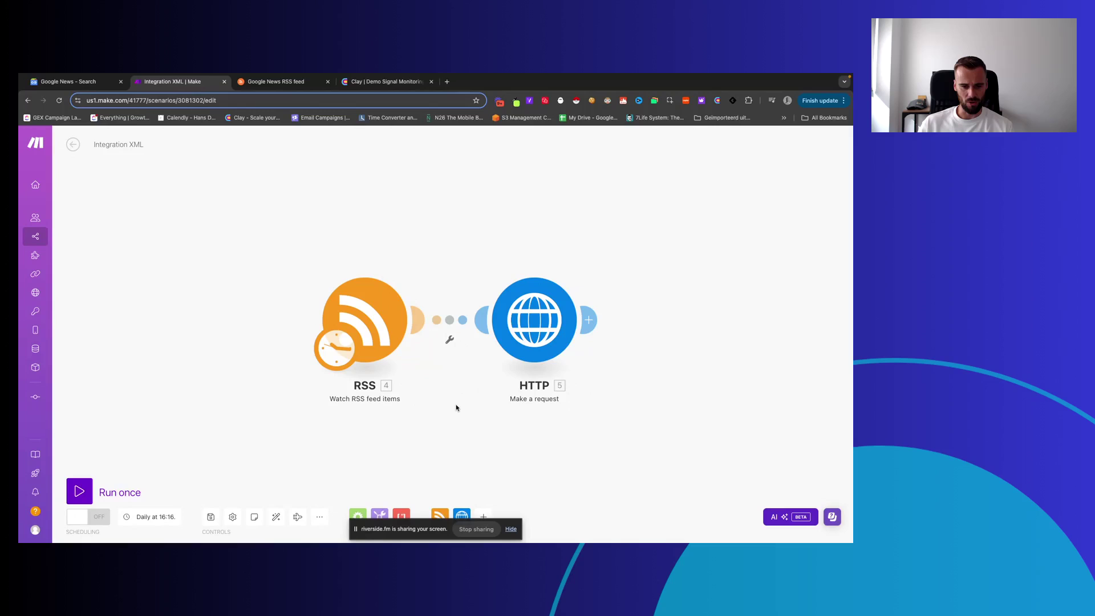
{"action": "left_click", "coordinate": [439, 413]}
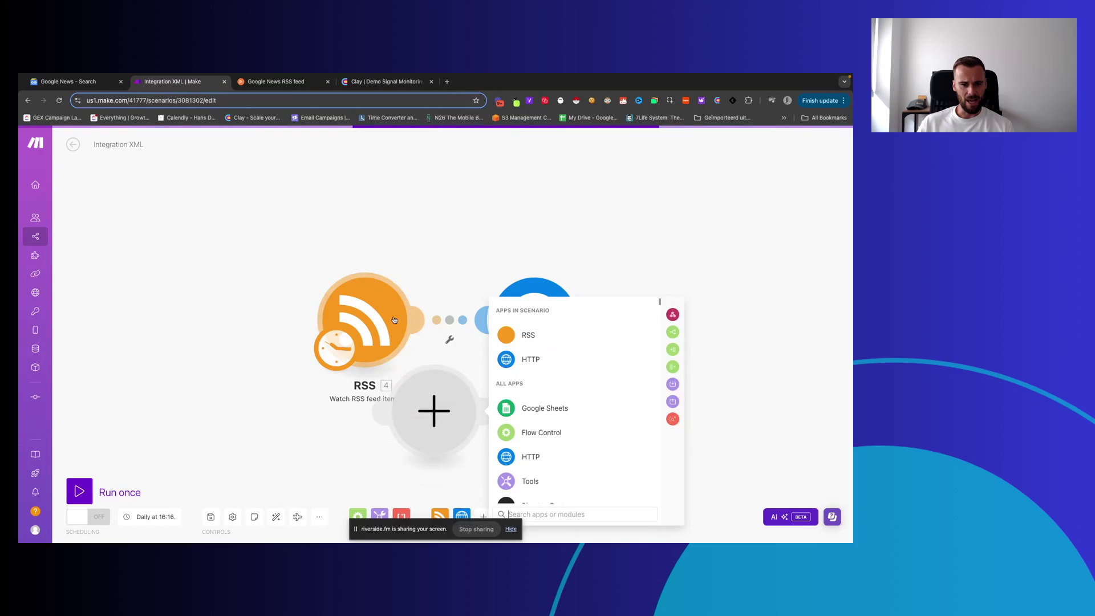
{"action": "left_click", "coordinate": [448, 251]}
{"action": "right_click", "coordinate": [433, 402]}
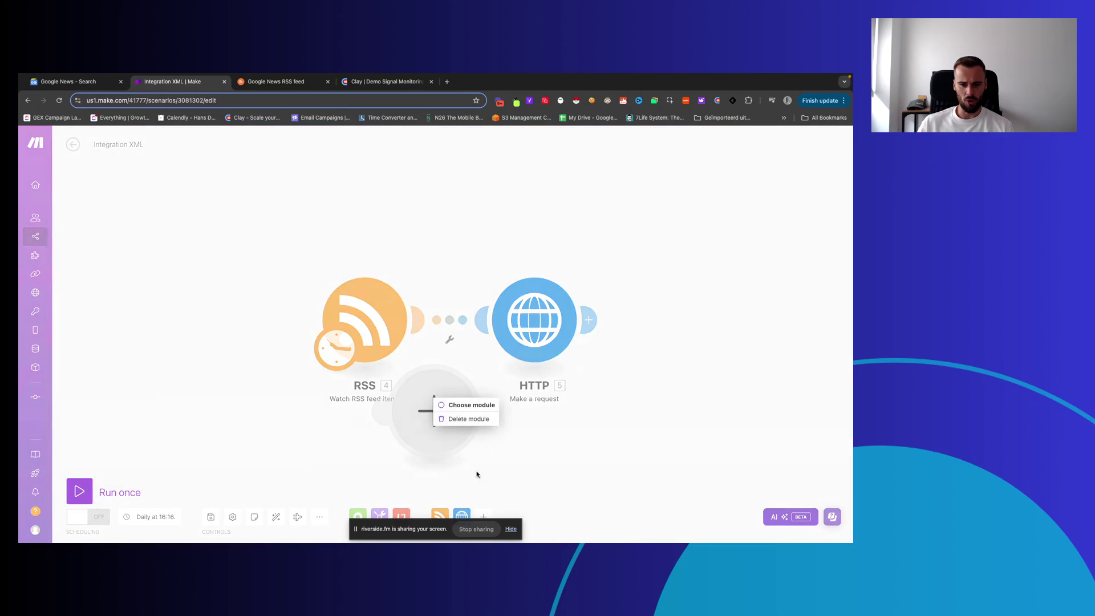
{"action": "left_click", "coordinate": [465, 419]}
Step: Review the RSS module's schedule, rss.app feed URL and 100-item limit without changing anything
{"action": "left_click", "coordinate": [377, 321]}
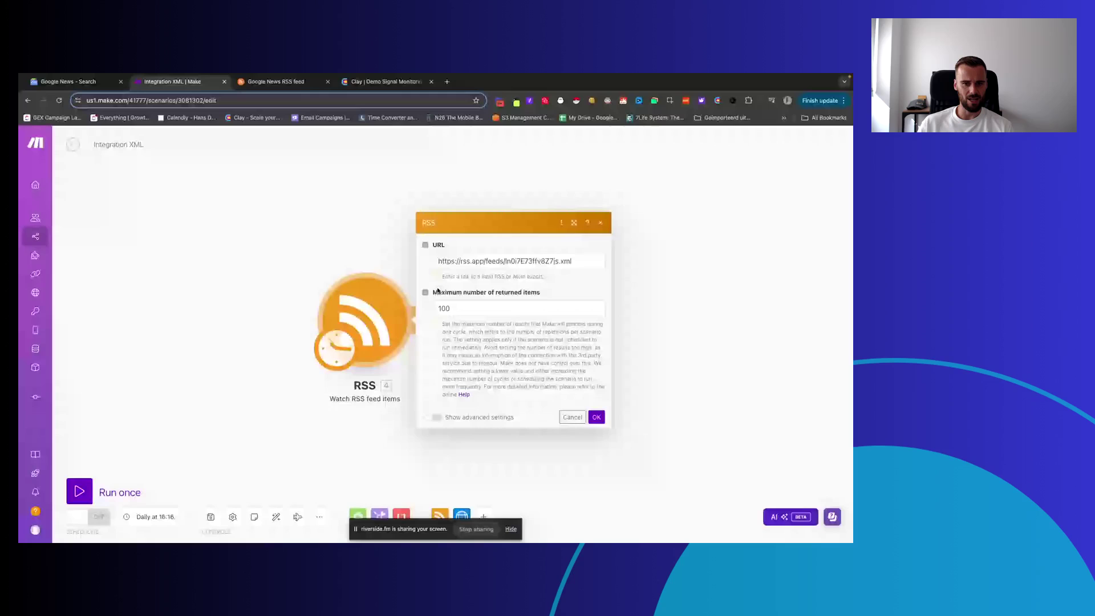
{"action": "left_click", "coordinate": [332, 348]}
{"action": "left_click", "coordinate": [515, 411]}
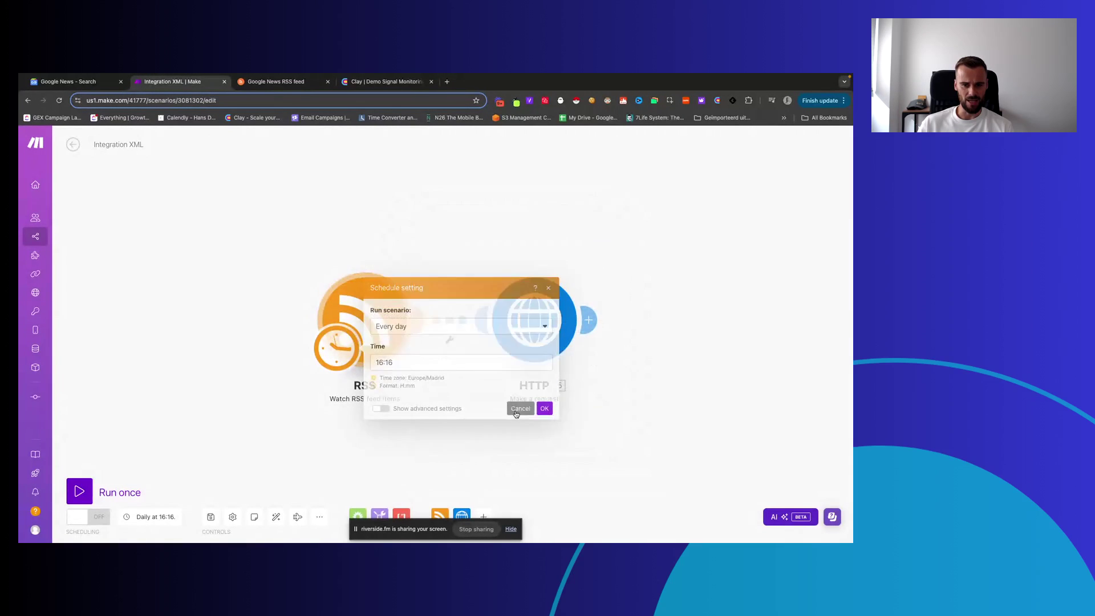
{"action": "left_click", "coordinate": [389, 323]}
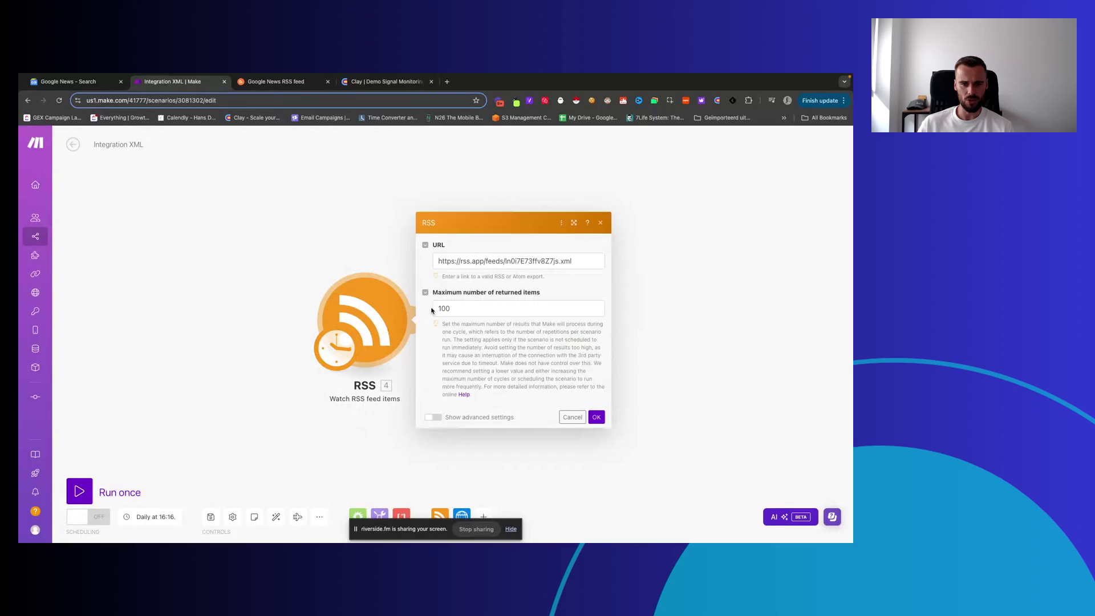
{"action": "left_click", "coordinate": [322, 230]}
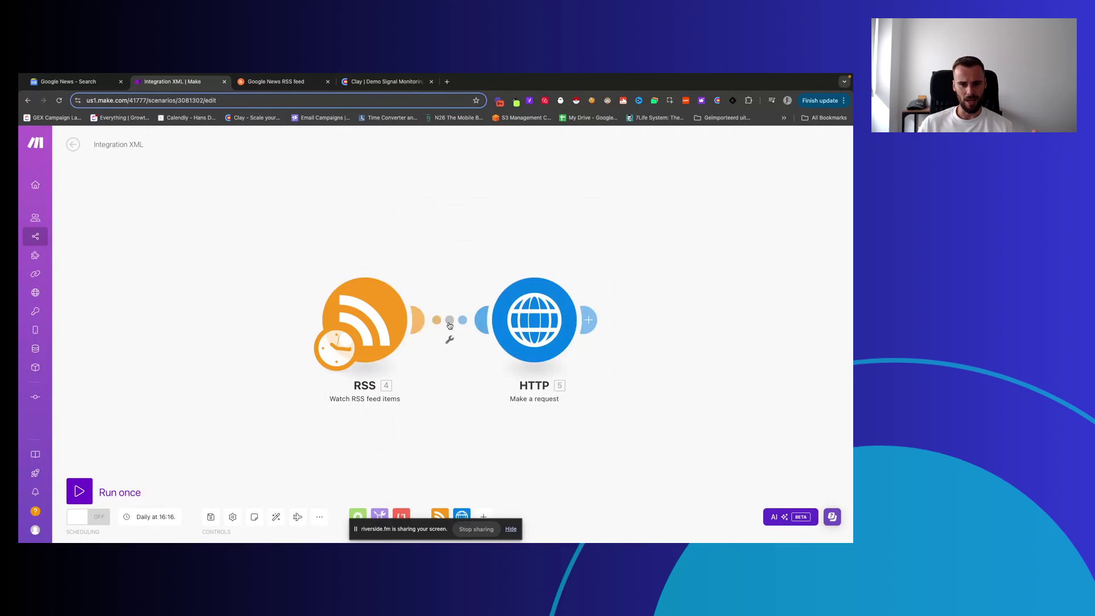
Step: Check the HTTP module's Clay webhook URL and POST method against the Clay table
{"action": "left_click", "coordinate": [534, 320]}
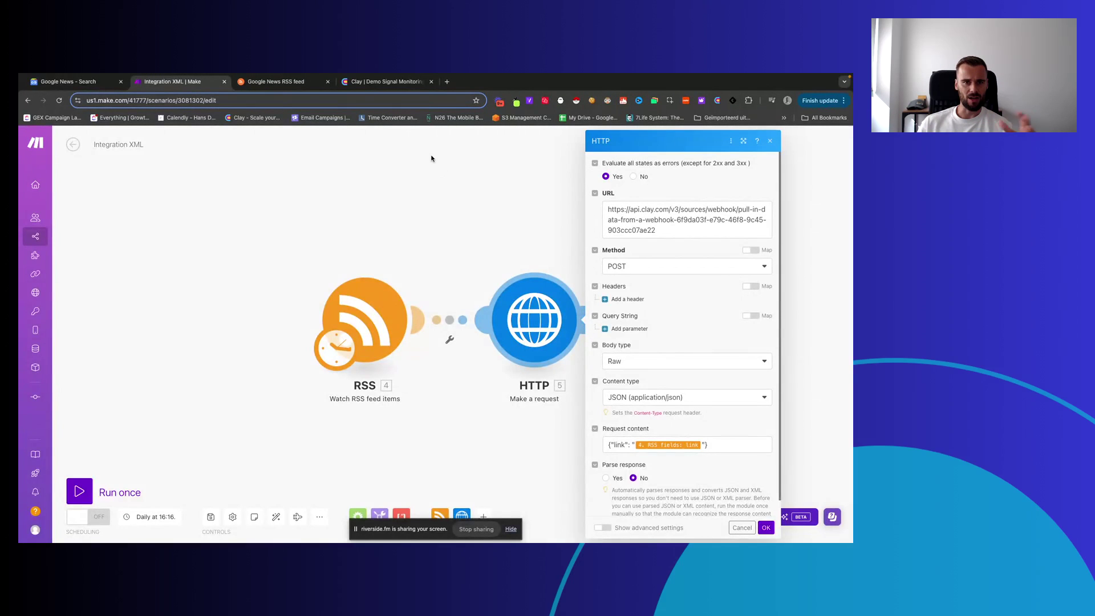
{"action": "left_click", "coordinate": [386, 82]}
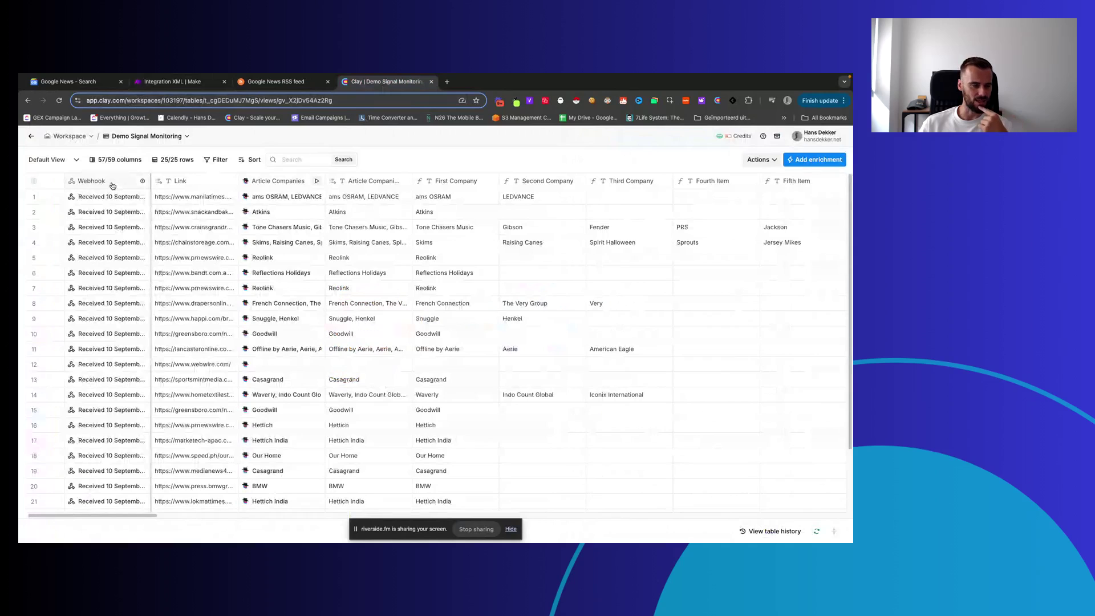
{"action": "left_click", "coordinate": [179, 83]}
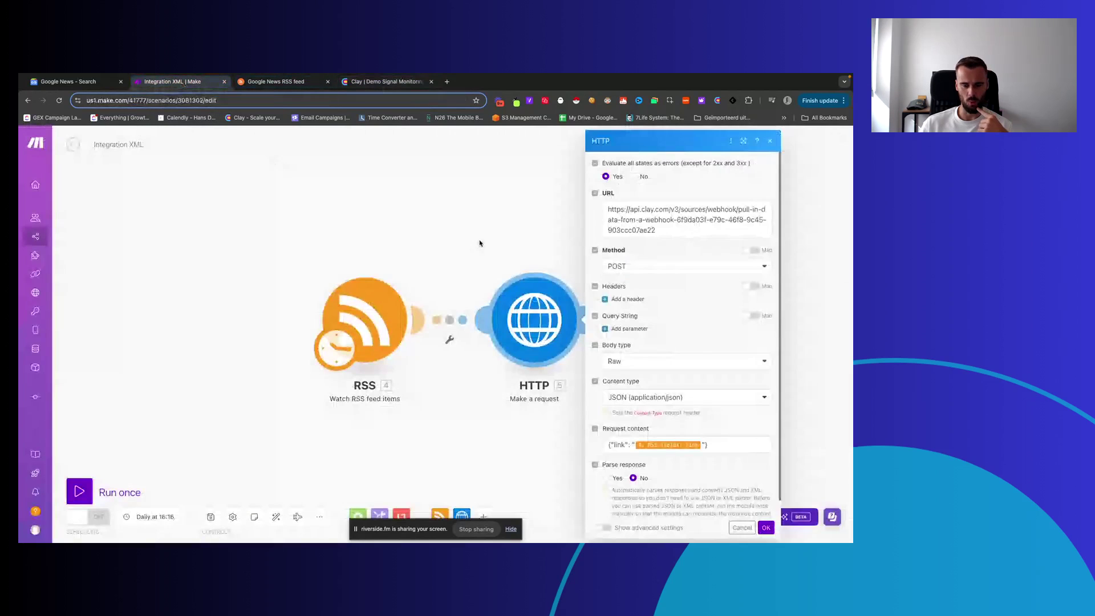
{"action": "left_click", "coordinate": [674, 227]}
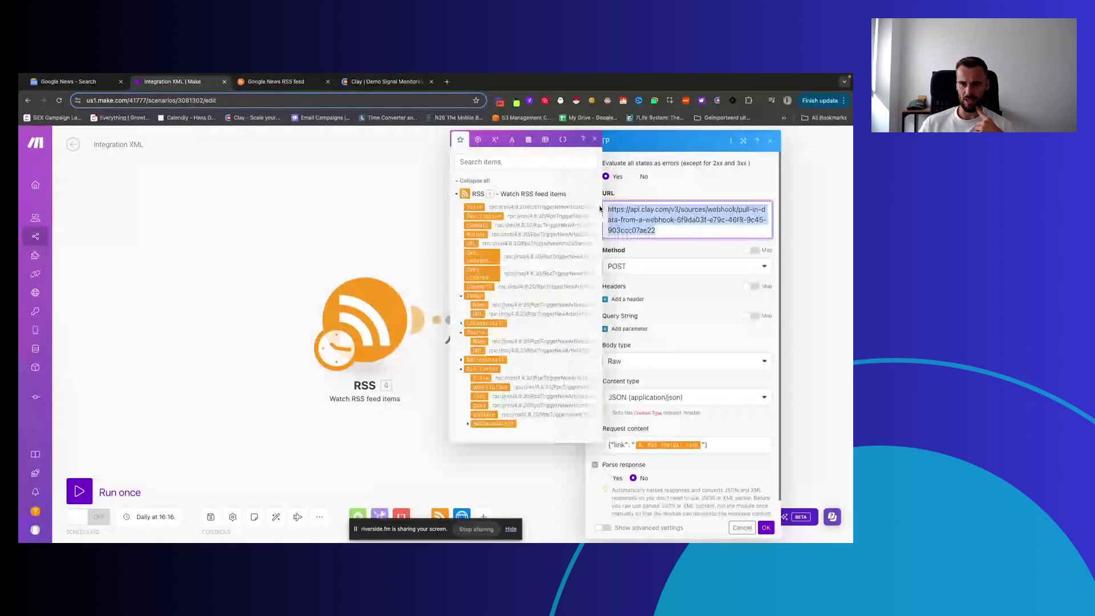
{"action": "left_click", "coordinate": [671, 194]}
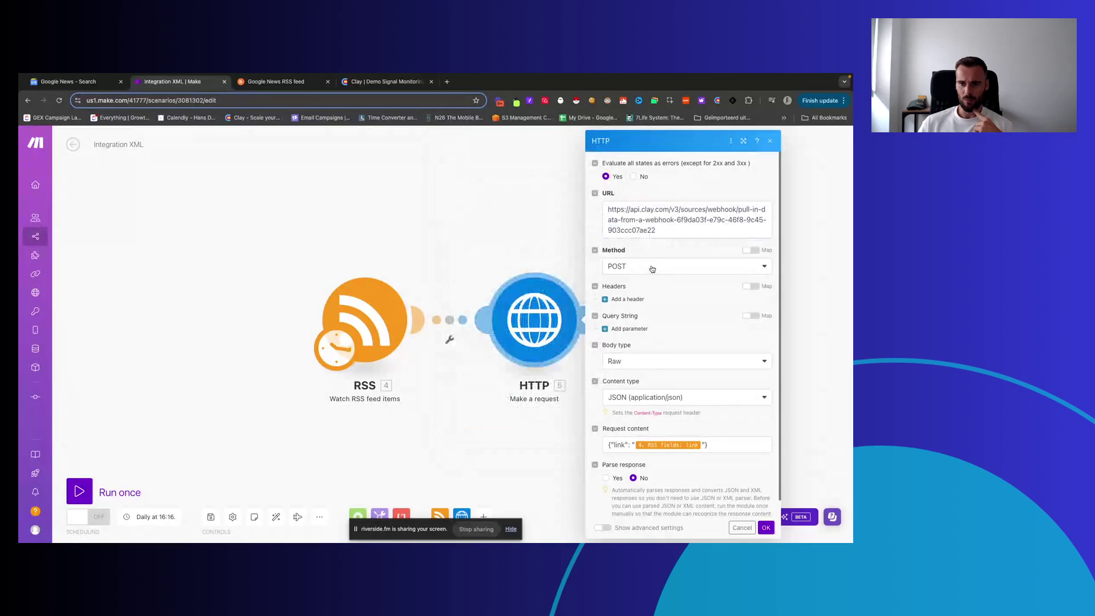
{"action": "scroll", "coordinate": [656, 302], "scroll_direction": "down", "scroll_amount": 1}
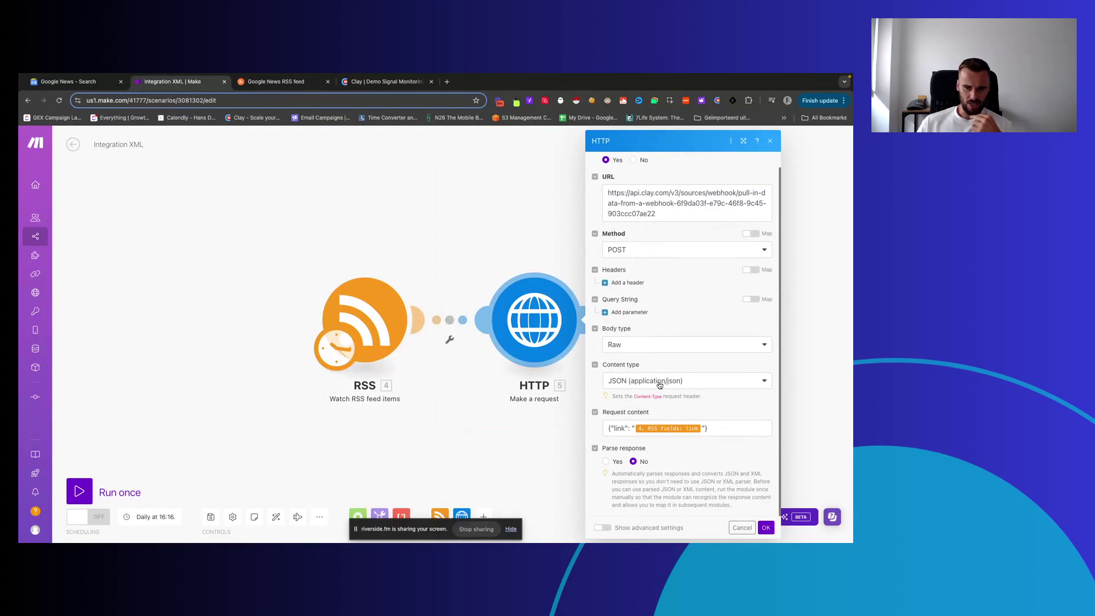
Step: Inspect the raw JSON request body mapping the RSS item link to the "link" key
{"action": "left_click", "coordinate": [615, 428]}
{"action": "left_click_drag", "start_coordinate": [608, 427], "coordinate": [624, 429]}
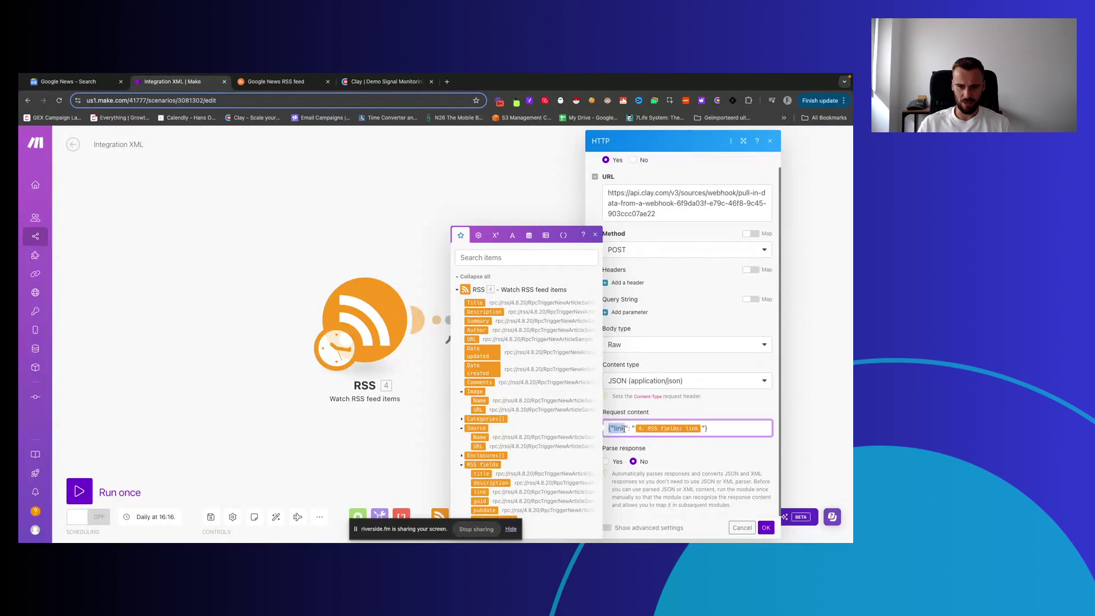
{"action": "left_click", "coordinate": [624, 428]}
{"action": "double_click", "coordinate": [621, 428]}
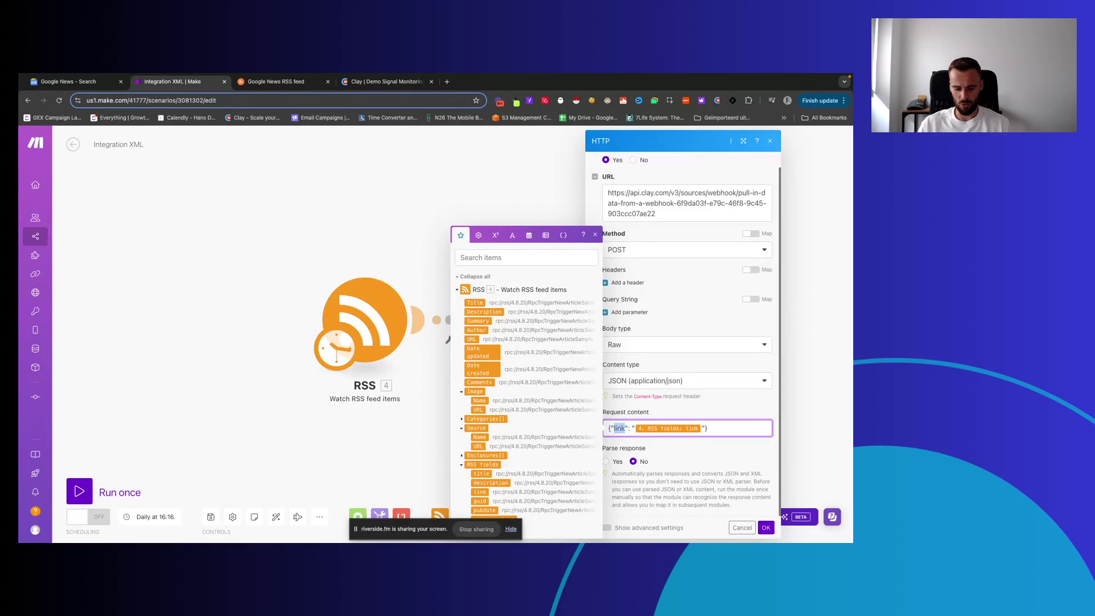
{"action": "left_click", "coordinate": [664, 415]}
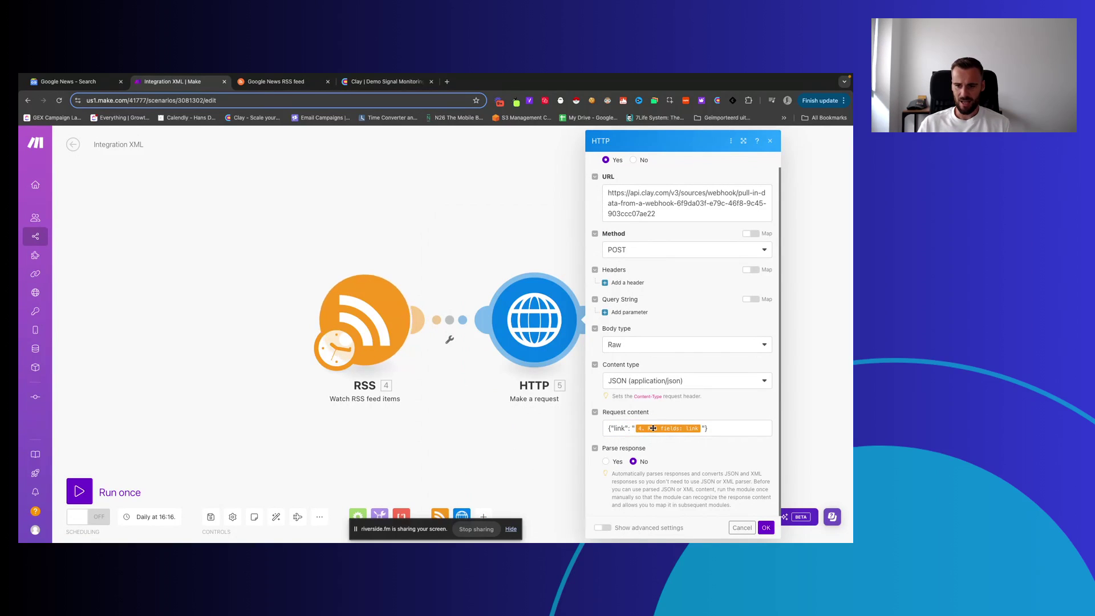
{"action": "left_click", "coordinate": [622, 428]}
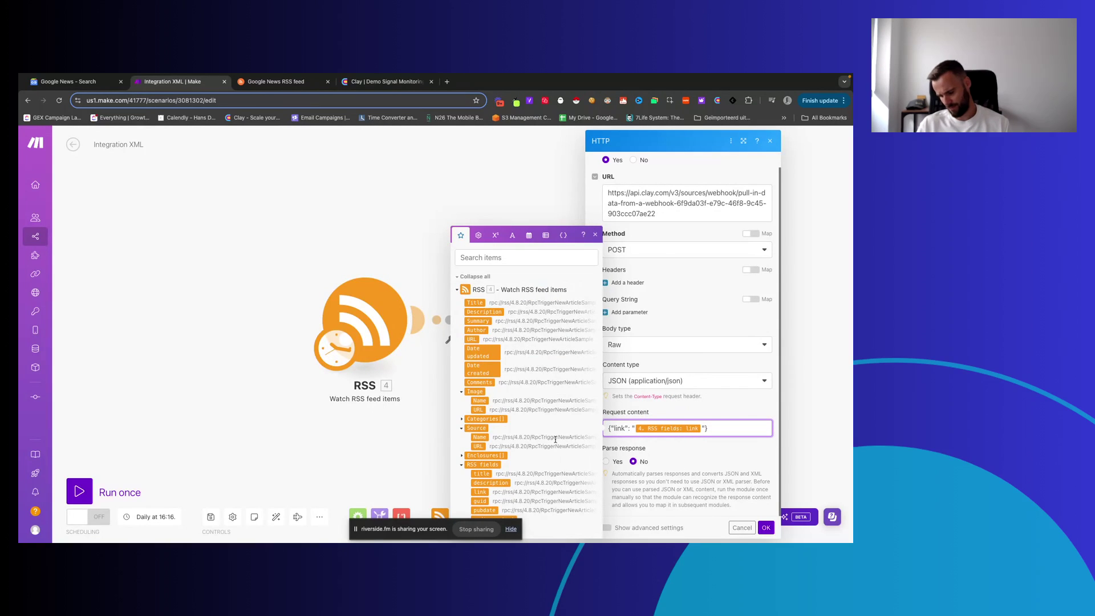
{"action": "left_click", "coordinate": [691, 408]}
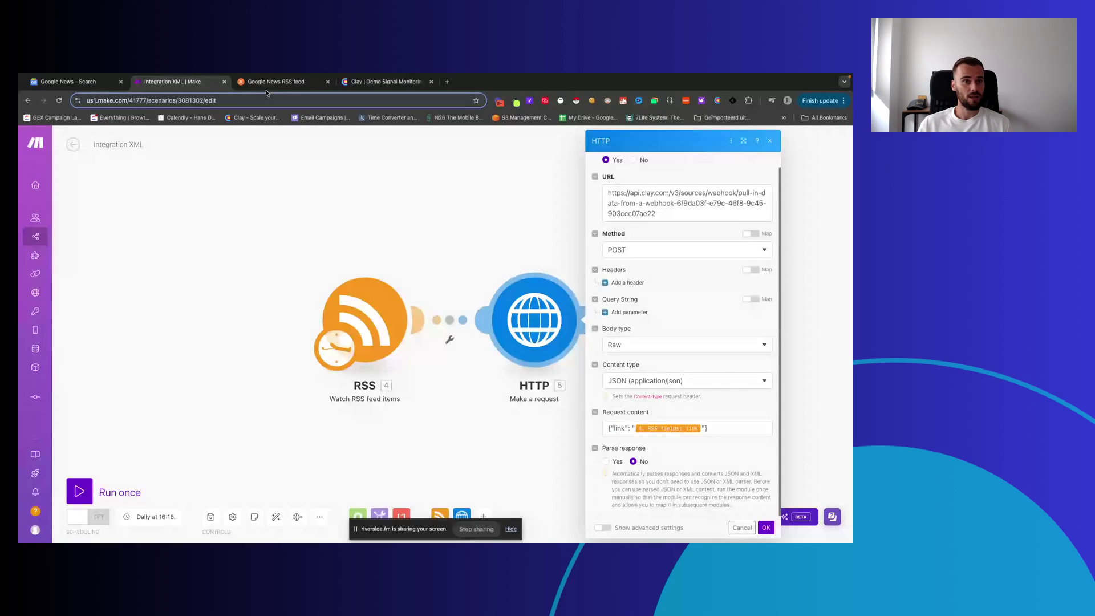
Step: Widen Clay's Link column to show full article URLs and scroll through the rows
{"action": "left_click", "coordinate": [382, 82]}
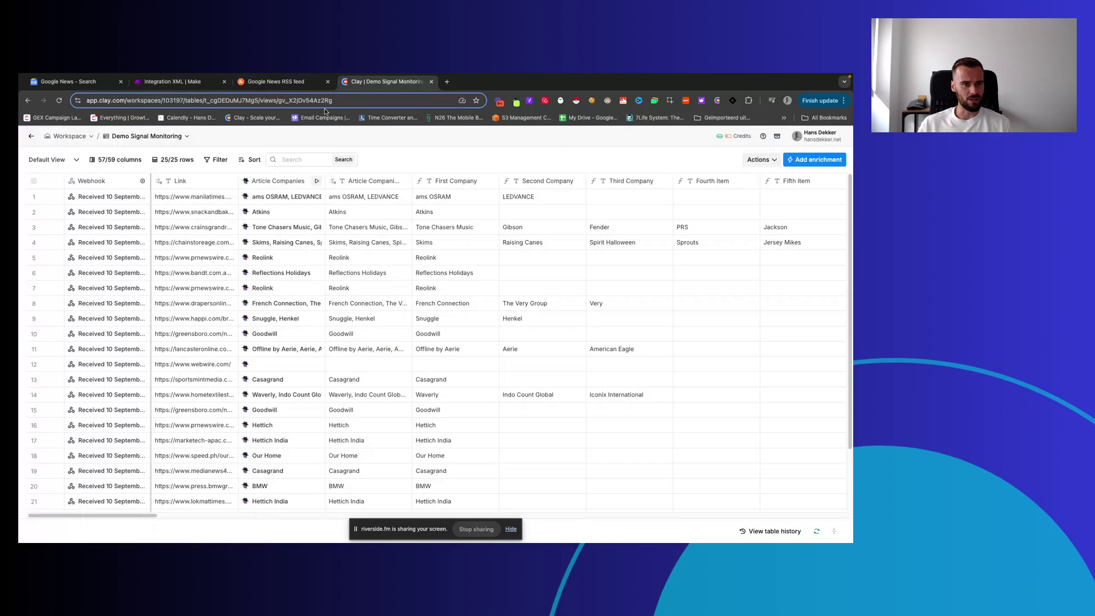
{"action": "left_click_drag", "start_coordinate": [238, 181], "coordinate": [389, 181]}
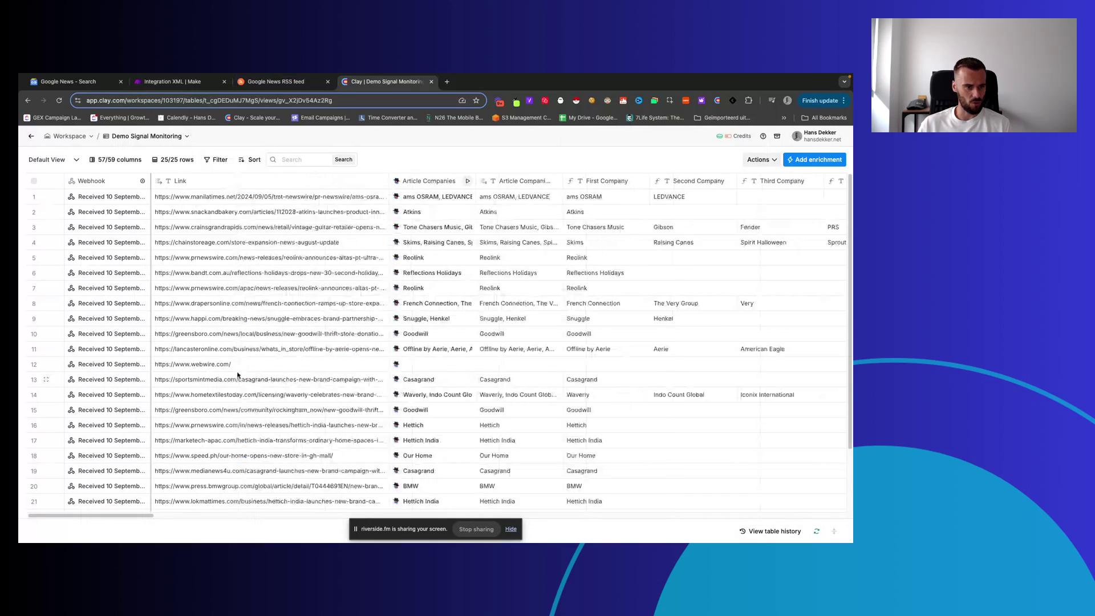
{"action": "scroll", "coordinate": [235, 377], "scroll_direction": "down", "scroll_amount": 1}
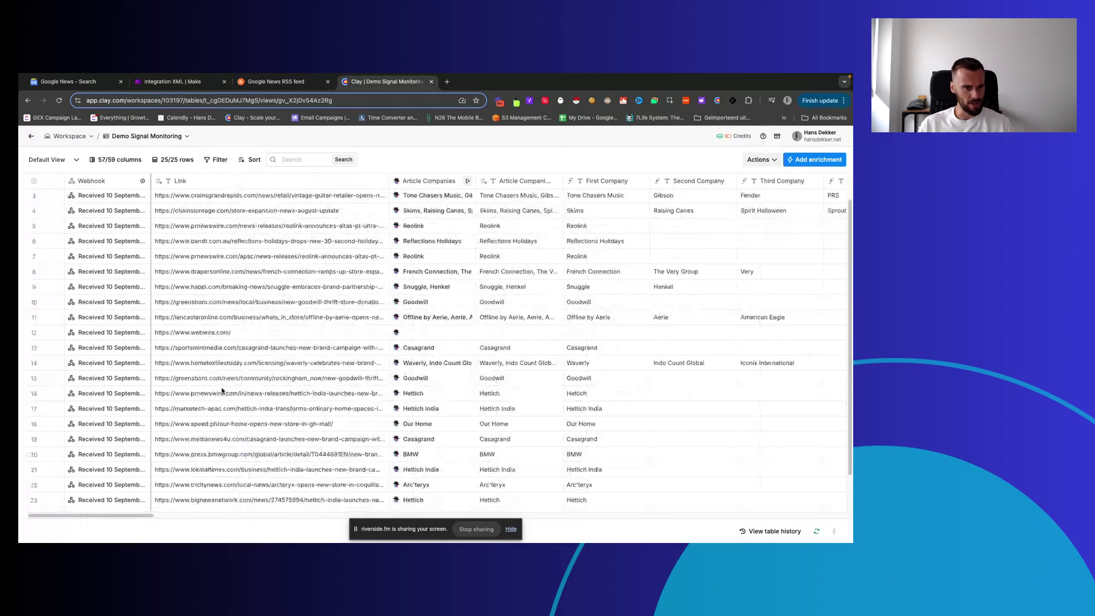
{"action": "scroll", "coordinate": [222, 391], "scroll_direction": "down", "scroll_amount": 1}
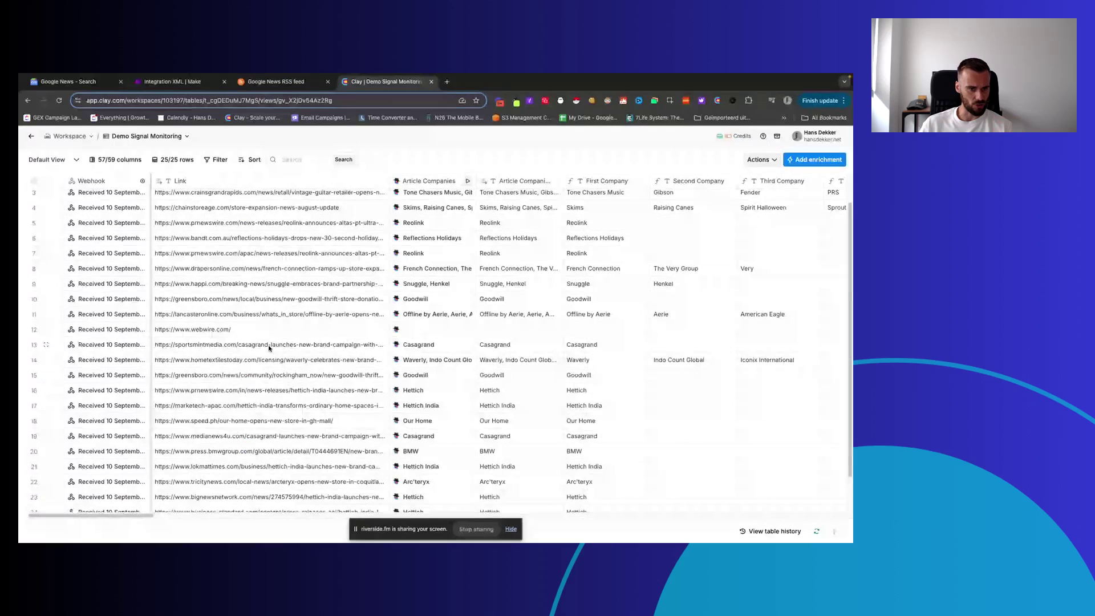
{"action": "scroll", "coordinate": [251, 376], "scroll_direction": "down", "scroll_amount": 2}
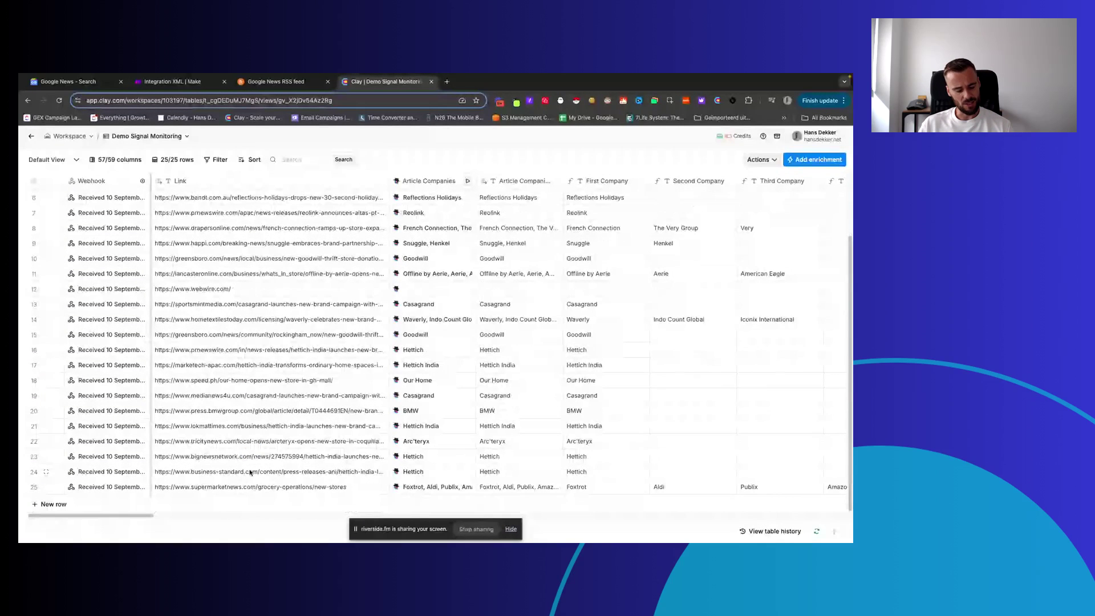
{"action": "scroll", "coordinate": [249, 472], "scroll_direction": "up", "scroll_amount": 3}
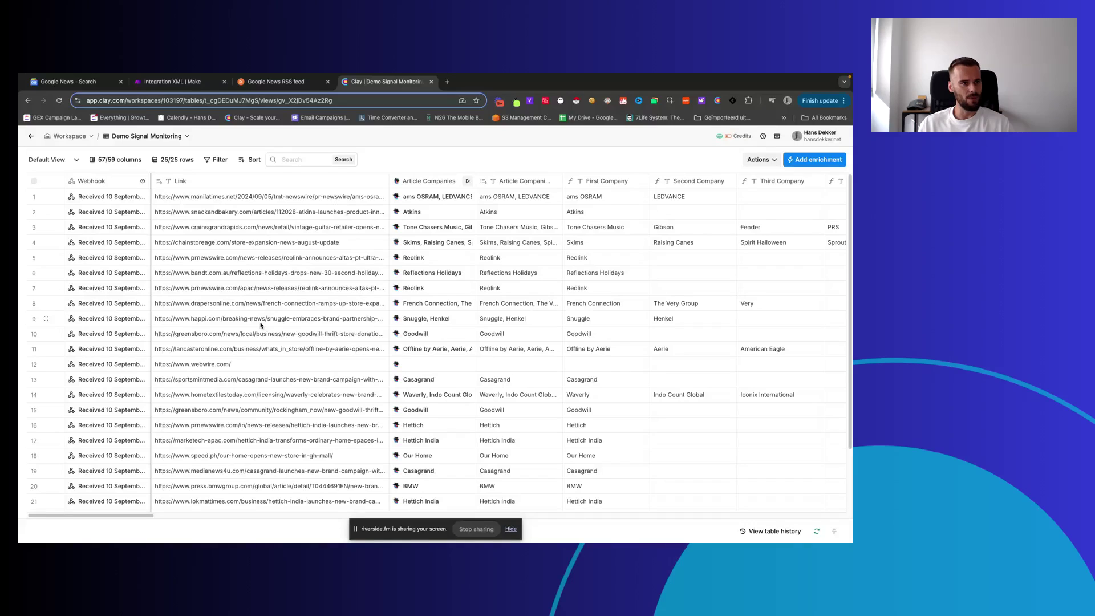
Step: Highlight the saved brand-partnership and store-expansion query in Google News, then go back to Make
{"action": "left_click", "coordinate": [69, 82]}
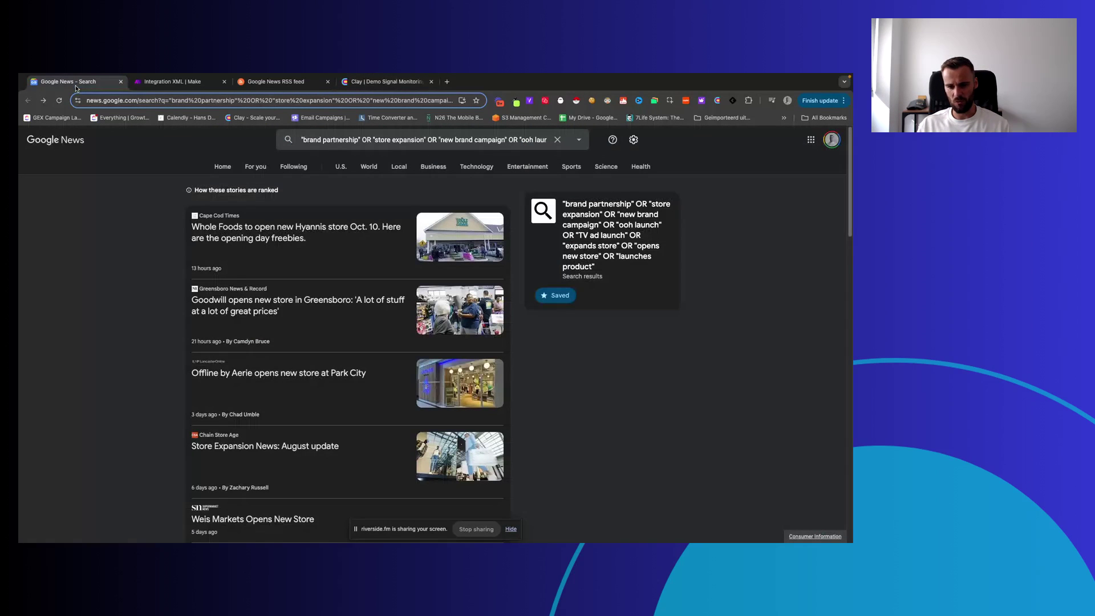
{"action": "left_click_drag", "start_coordinate": [563, 204], "coordinate": [609, 262]}
{"action": "left_click", "coordinate": [606, 256]}
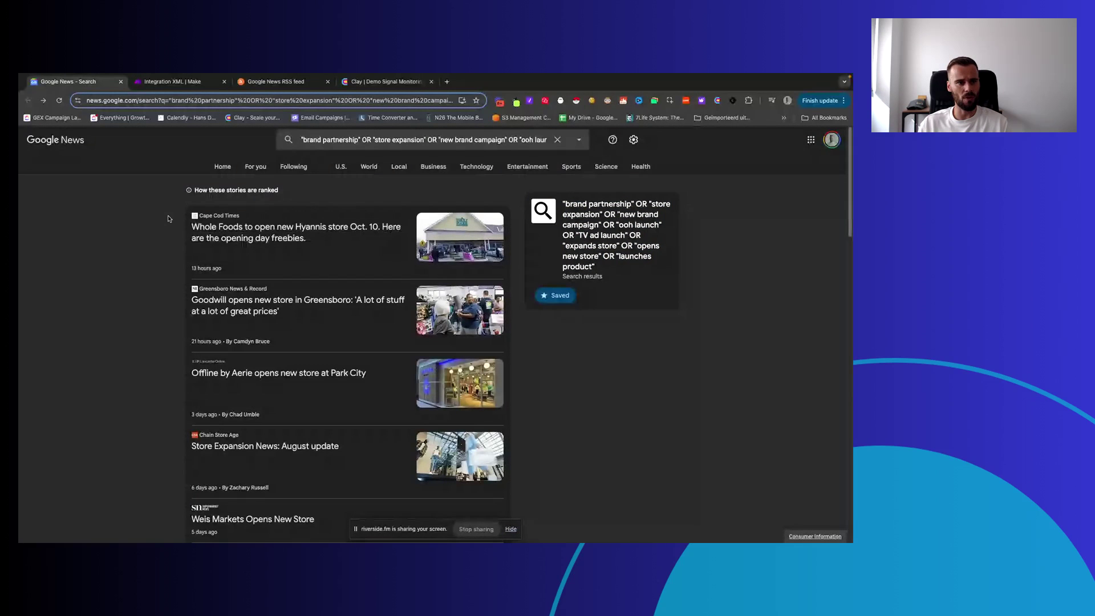
{"action": "left_click", "coordinate": [171, 82]}
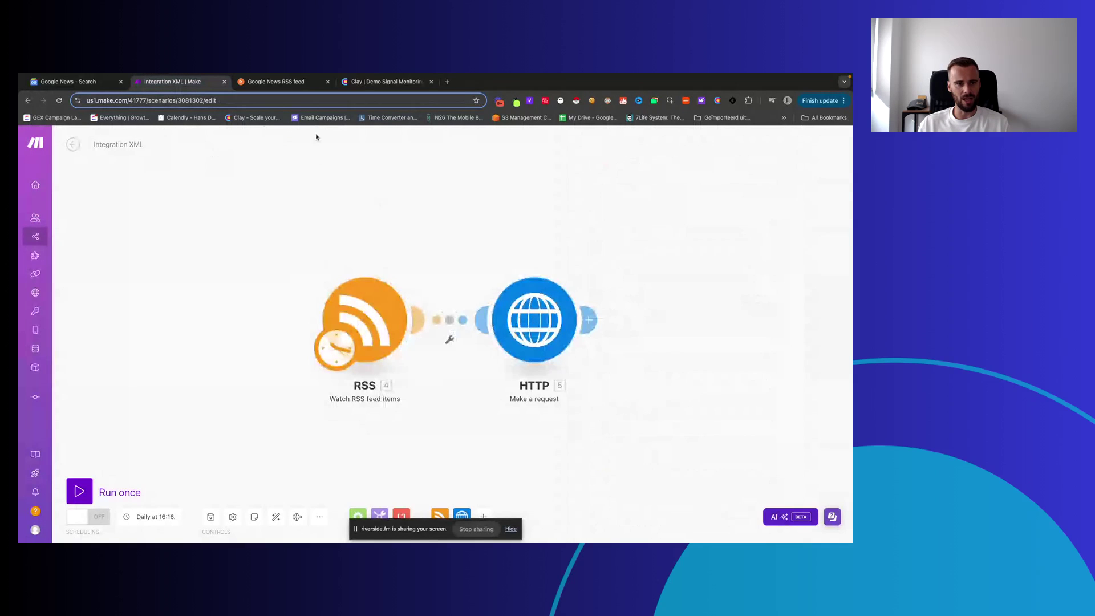
Step: Return to the Clay Demo Signal Monitoring table
{"action": "left_click", "coordinate": [359, 87]}
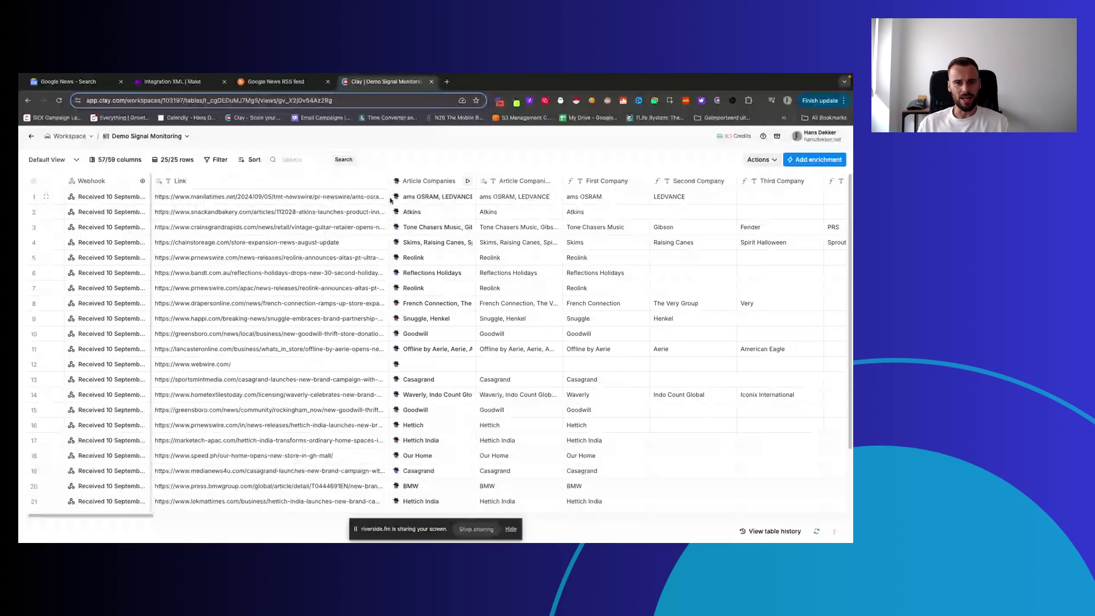
{"action": "left_click", "coordinate": [431, 180]}
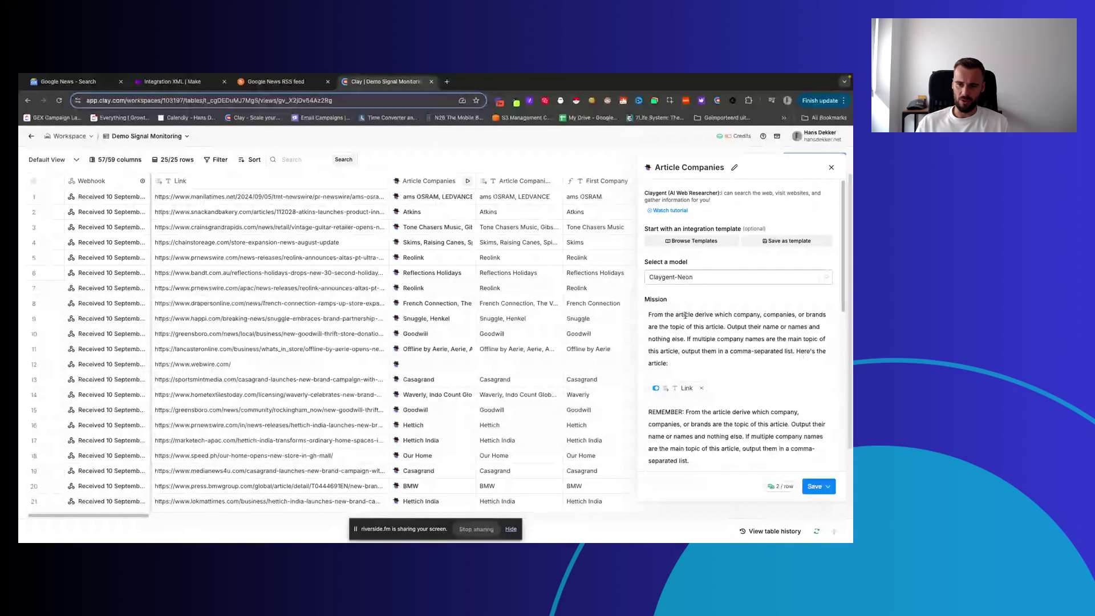
{"action": "left_click", "coordinate": [693, 326]}
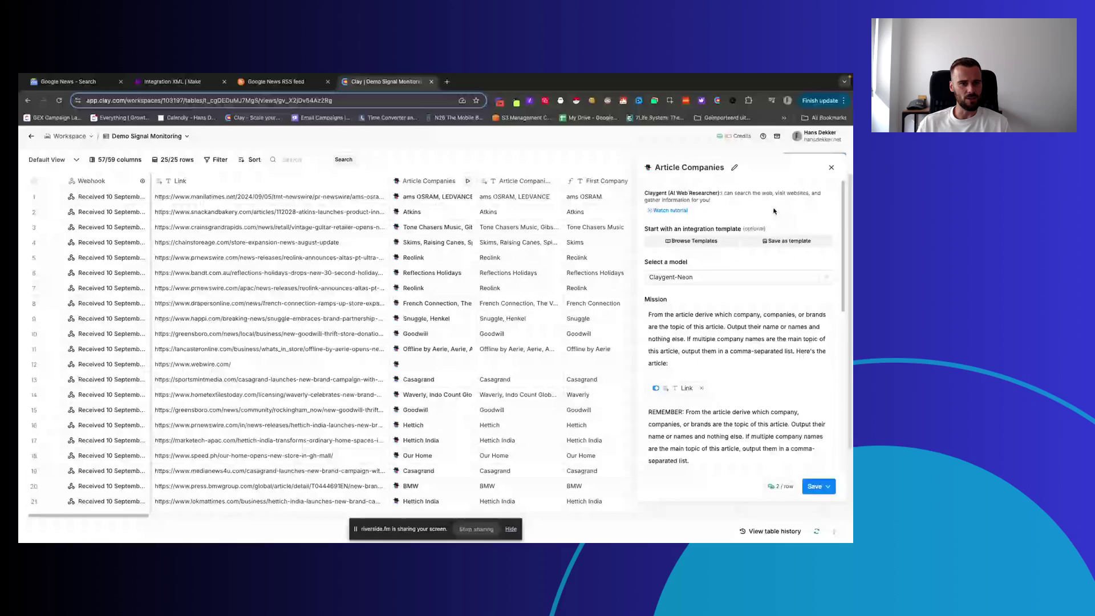
{"action": "key", "text": "Escape"}
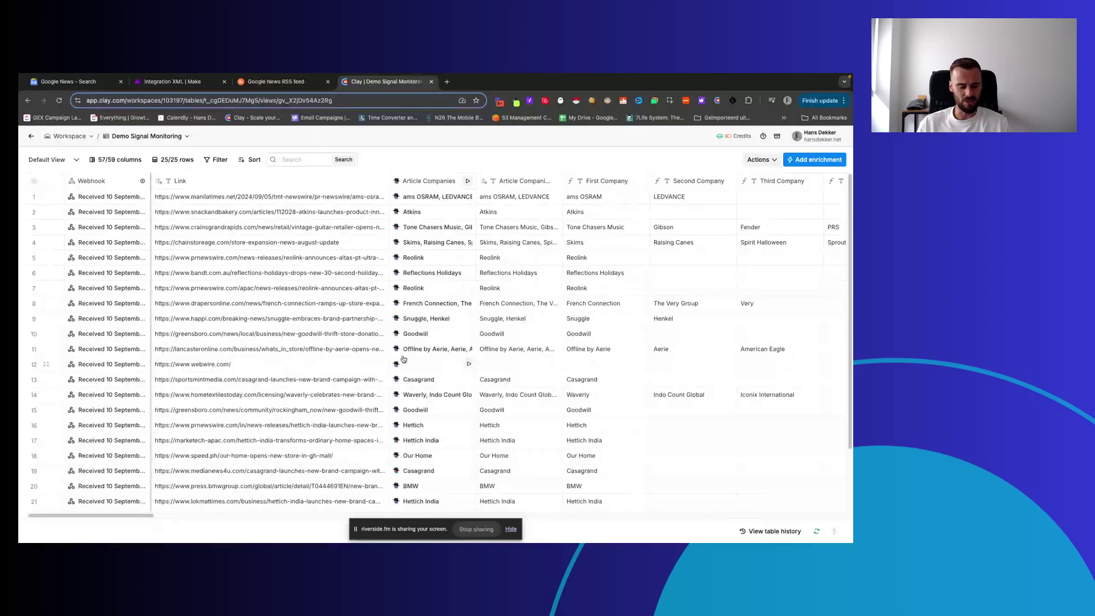
Step: Scroll the Clay table right to the Fourth–Tenth Item and Find Domain columns
{"action": "left_click_drag", "start_coordinate": [118, 515], "coordinate": [150, 518]}
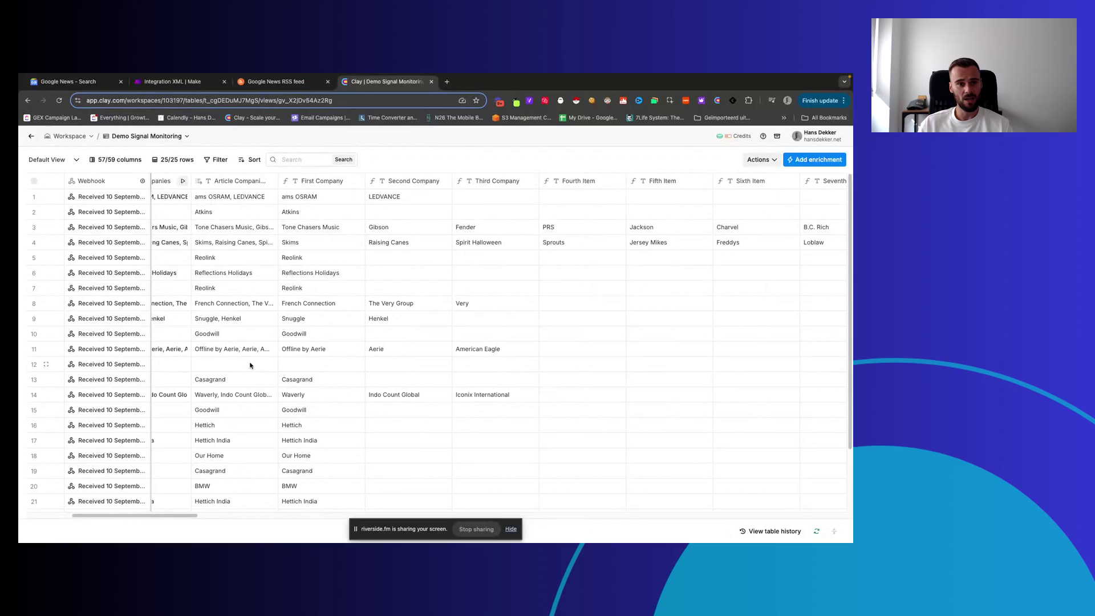
{"action": "scroll", "coordinate": [274, 297], "scroll_direction": "right", "scroll_amount": 1}
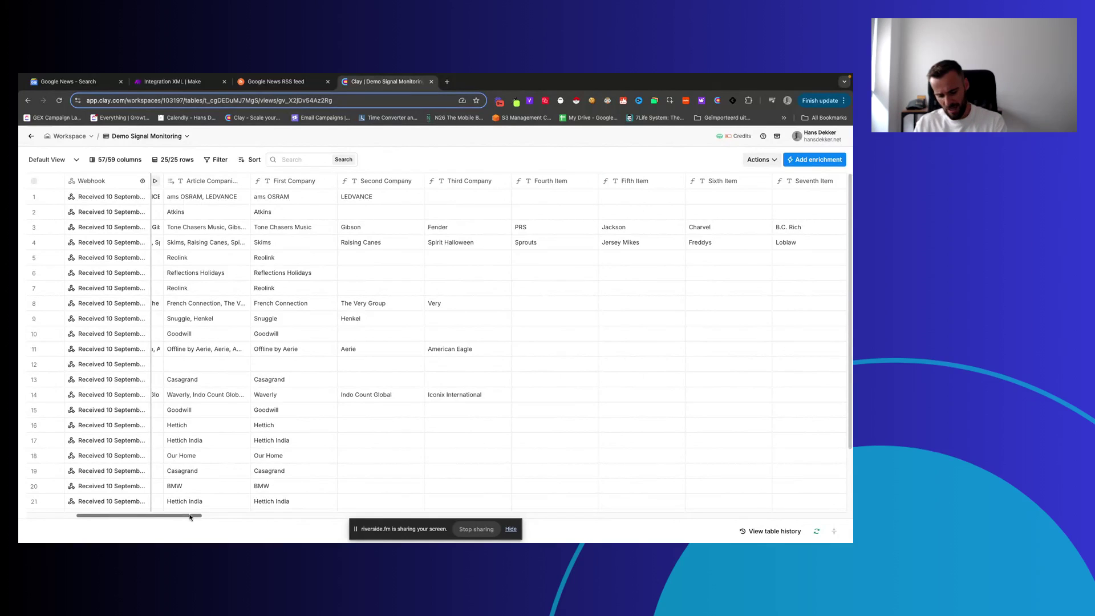
{"action": "scroll", "coordinate": [185, 517], "scroll_direction": "right", "scroll_amount": 3}
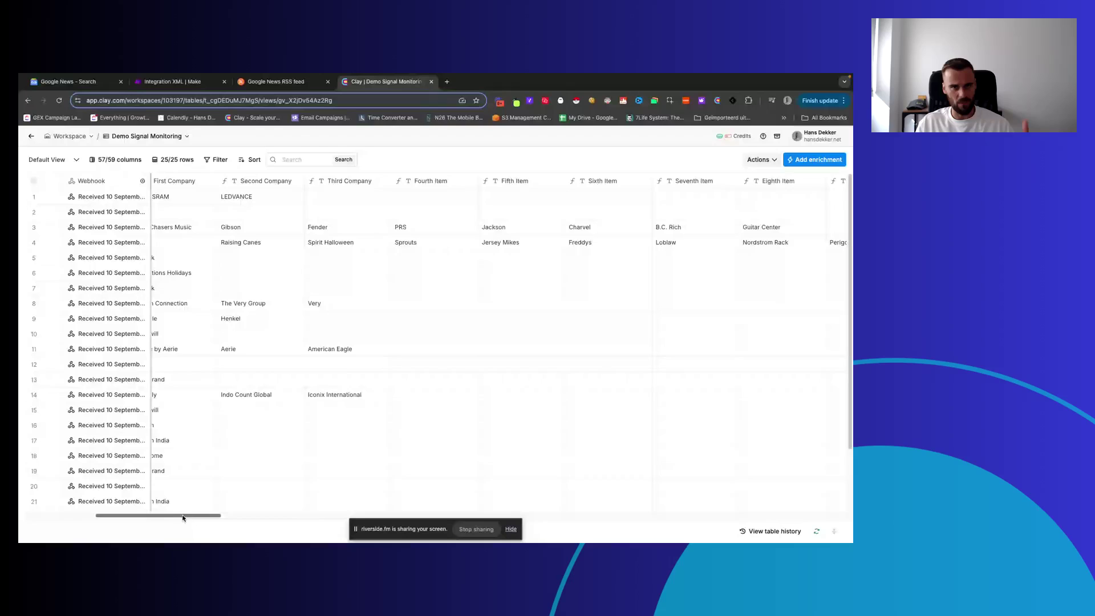
{"action": "left_click_drag", "start_coordinate": [170, 515], "coordinate": [290, 517]}
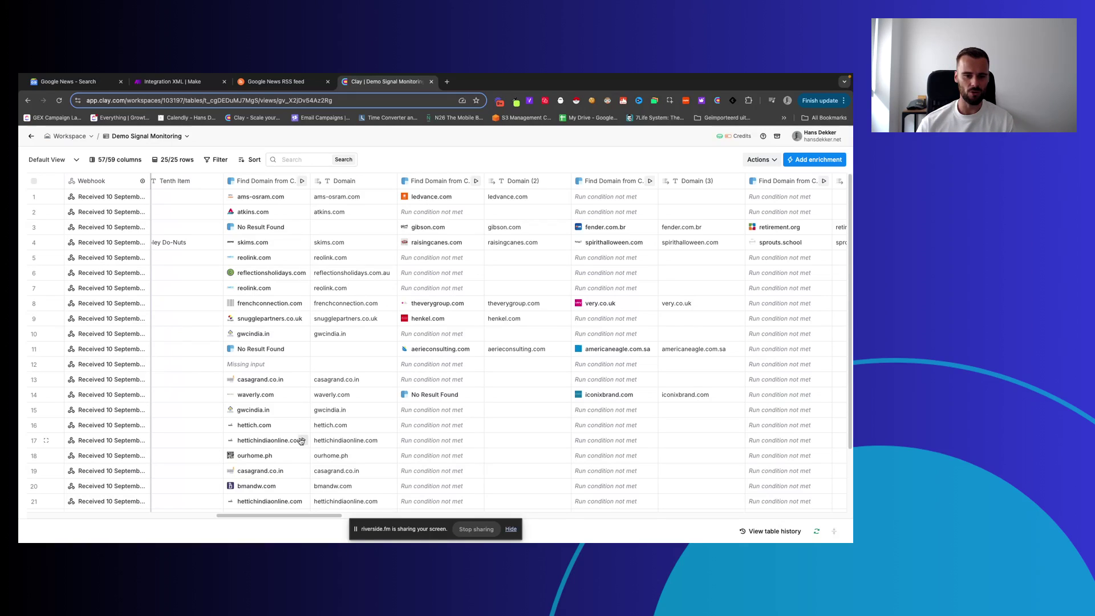
{"action": "scroll", "coordinate": [271, 516], "scroll_direction": "down", "scroll_amount": 3}
{"action": "scroll", "coordinate": [270, 516], "scroll_direction": "right", "scroll_amount": 1}
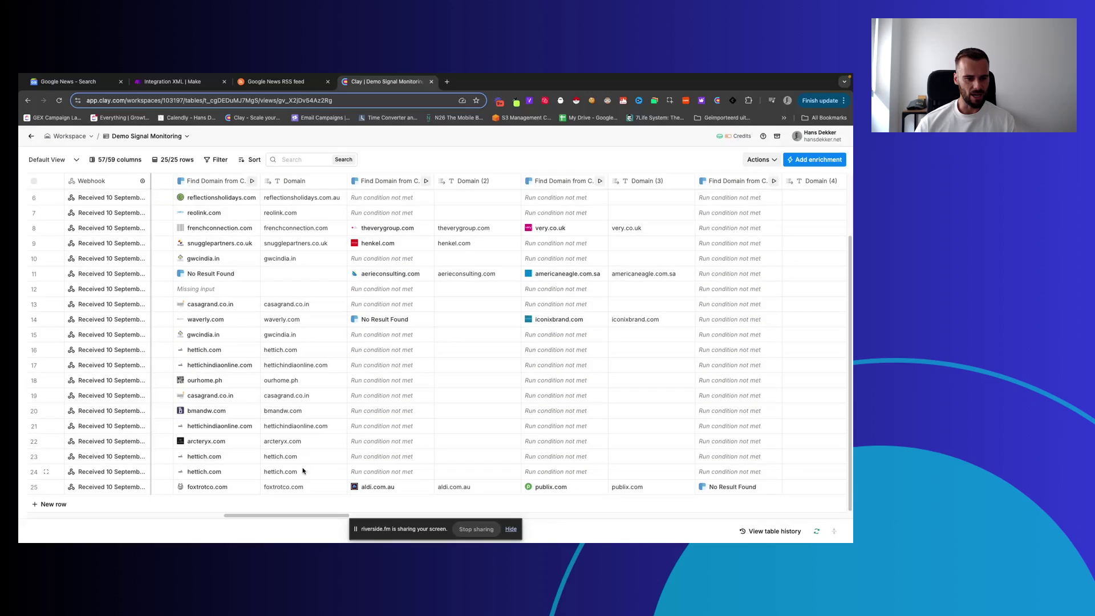
{"action": "scroll", "coordinate": [256, 456], "scroll_direction": "up", "scroll_amount": 3}
{"action": "left_click_drag", "start_coordinate": [274, 516], "coordinate": [329, 518]}
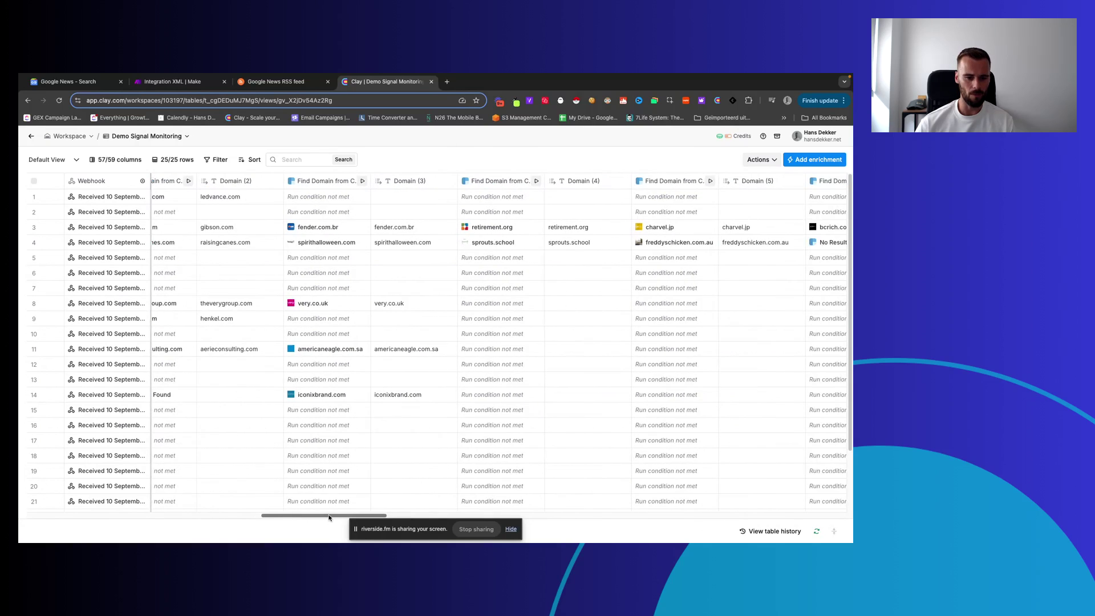
{"action": "scroll", "coordinate": [329, 518], "scroll_direction": "right", "scroll_amount": 5}
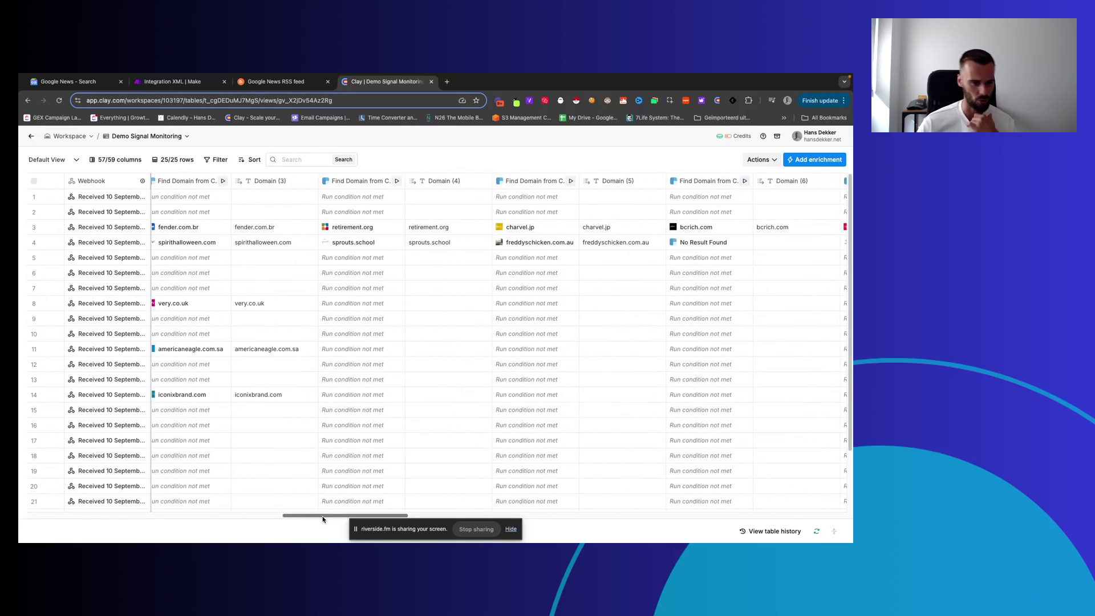
{"action": "left_click_drag", "start_coordinate": [323, 517], "coordinate": [320, 518]}
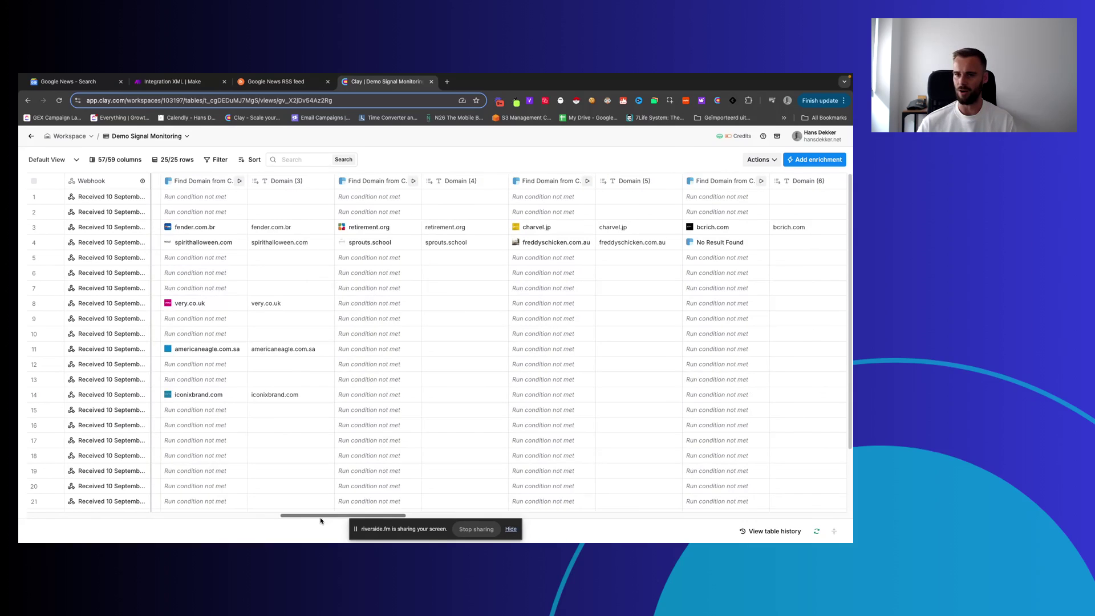
{"action": "left_click_drag", "start_coordinate": [320, 520], "coordinate": [535, 518]}
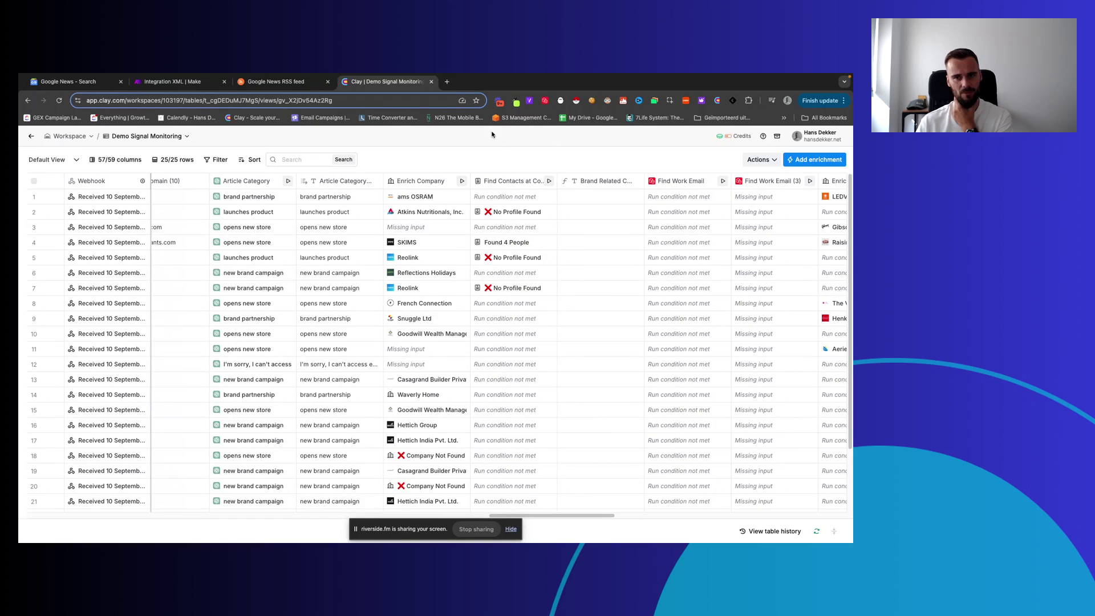
Step: Highlight the brand partnership and other terms in the saved Google News query
{"action": "left_click", "coordinate": [114, 82]}
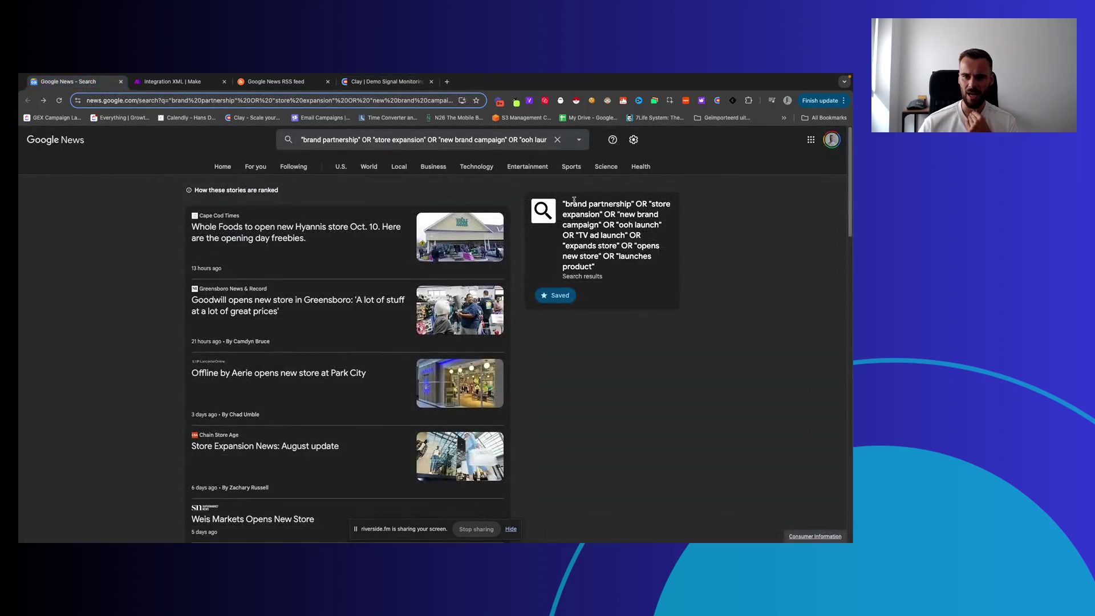
{"action": "left_click_drag", "start_coordinate": [564, 204], "coordinate": [629, 205]}
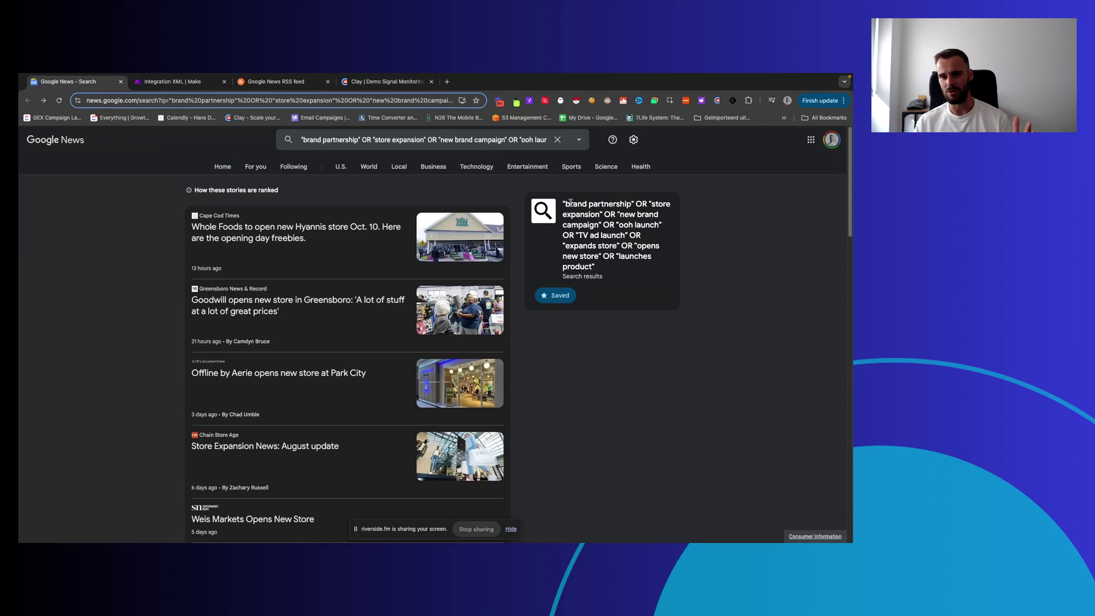
{"action": "left_click_drag", "start_coordinate": [563, 203], "coordinate": [595, 204]}
{"action": "left_click", "coordinate": [588, 206]}
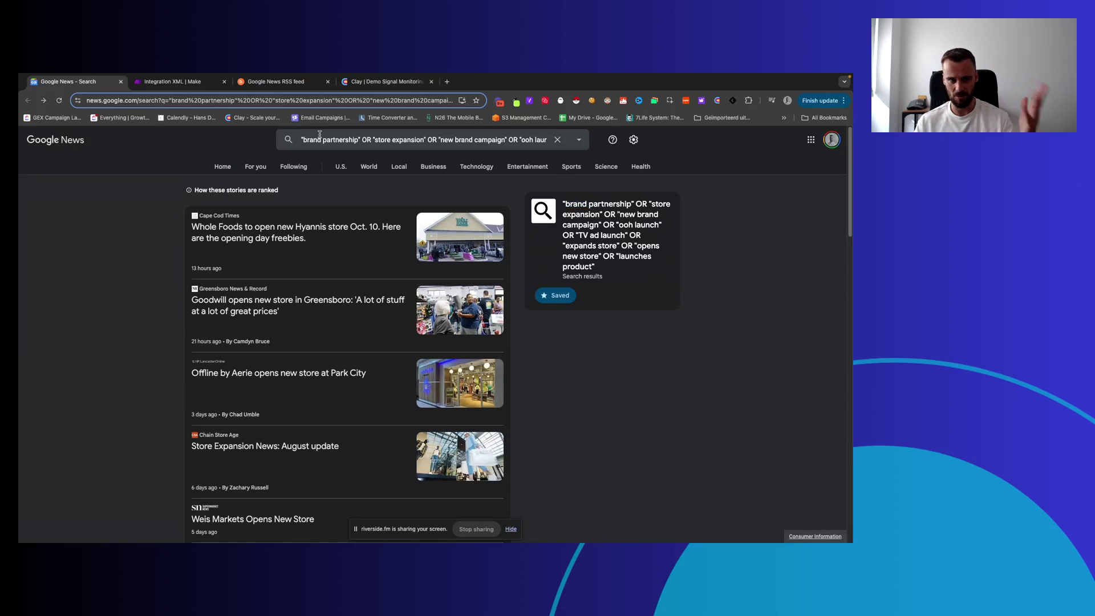
Step: Back in Clay, scroll right to the Enrich Company (2), (3) and (4) columns
{"action": "left_click", "coordinate": [365, 83]}
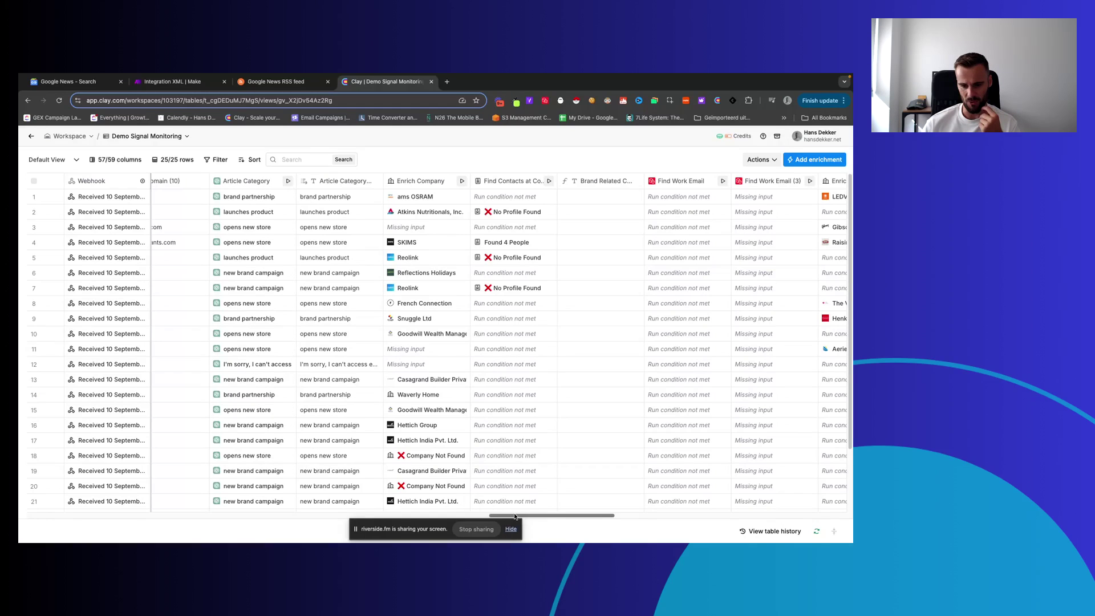
{"action": "scroll", "coordinate": [513, 515], "scroll_direction": "right", "scroll_amount": 4}
{"action": "scroll", "coordinate": [533, 515], "scroll_direction": "right", "scroll_amount": 2}
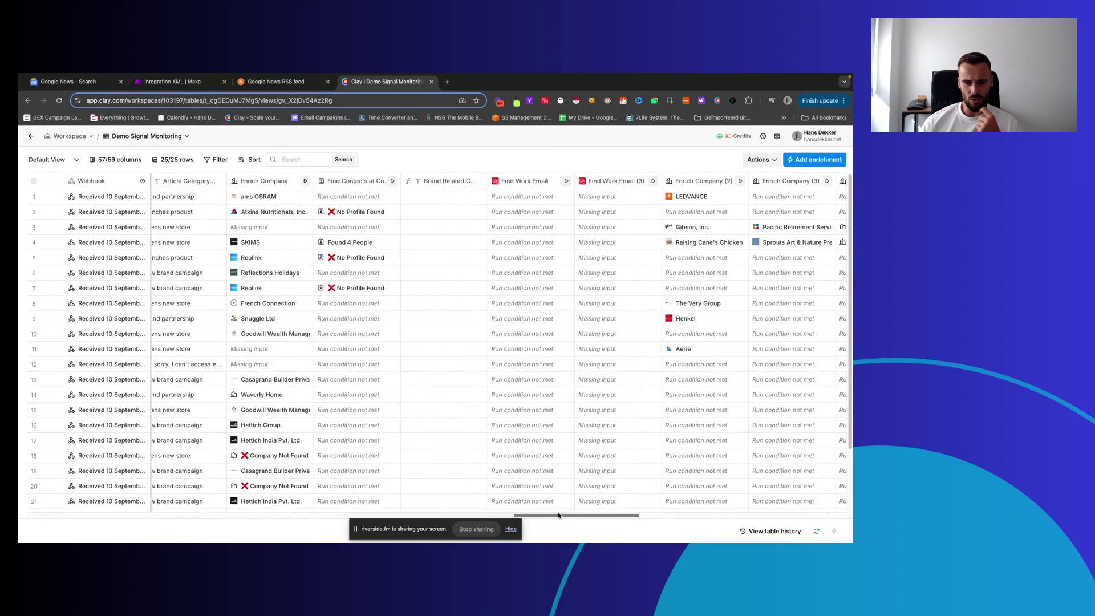
{"action": "scroll", "coordinate": [579, 514], "scroll_direction": "right", "scroll_amount": 6}
{"action": "left_click_drag", "start_coordinate": [585, 517], "coordinate": [559, 521]}
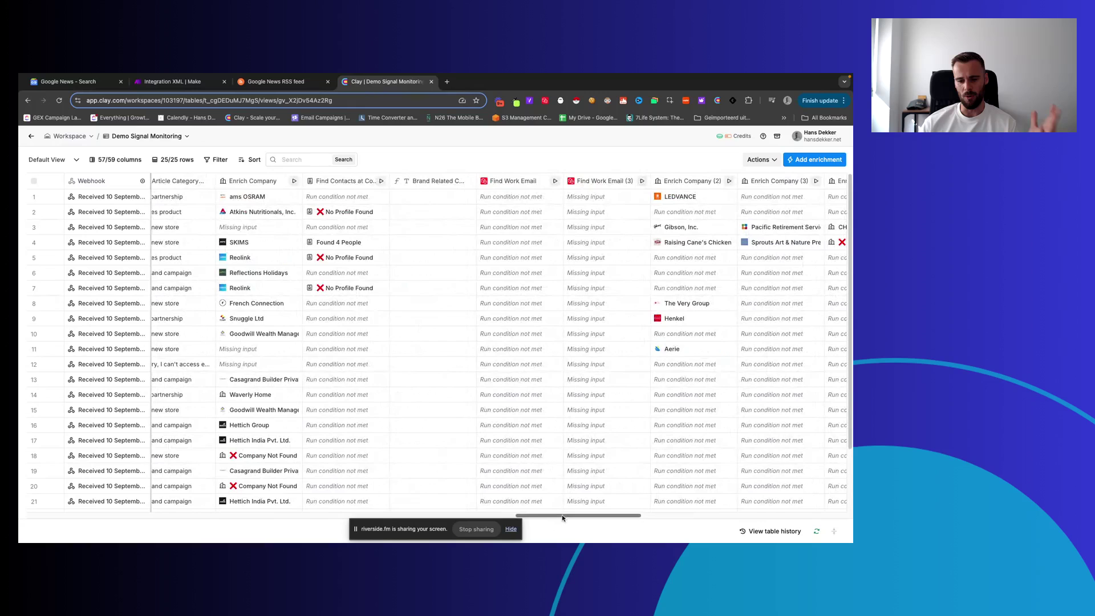
{"action": "scroll", "coordinate": [562, 372], "scroll_direction": "right", "scroll_amount": 5}
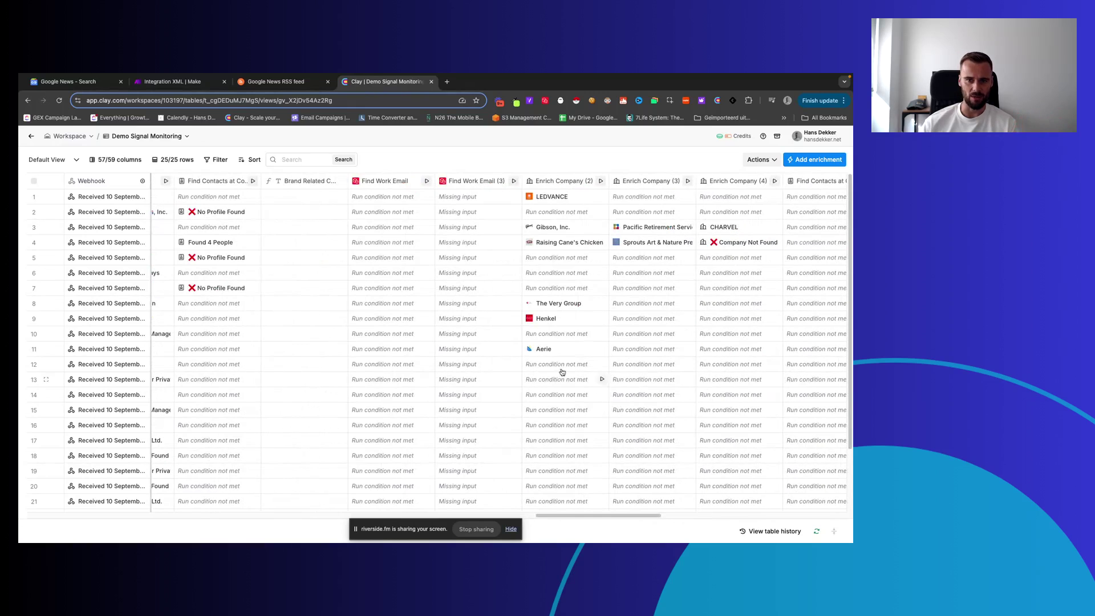
{"action": "left_click", "coordinate": [559, 243]}
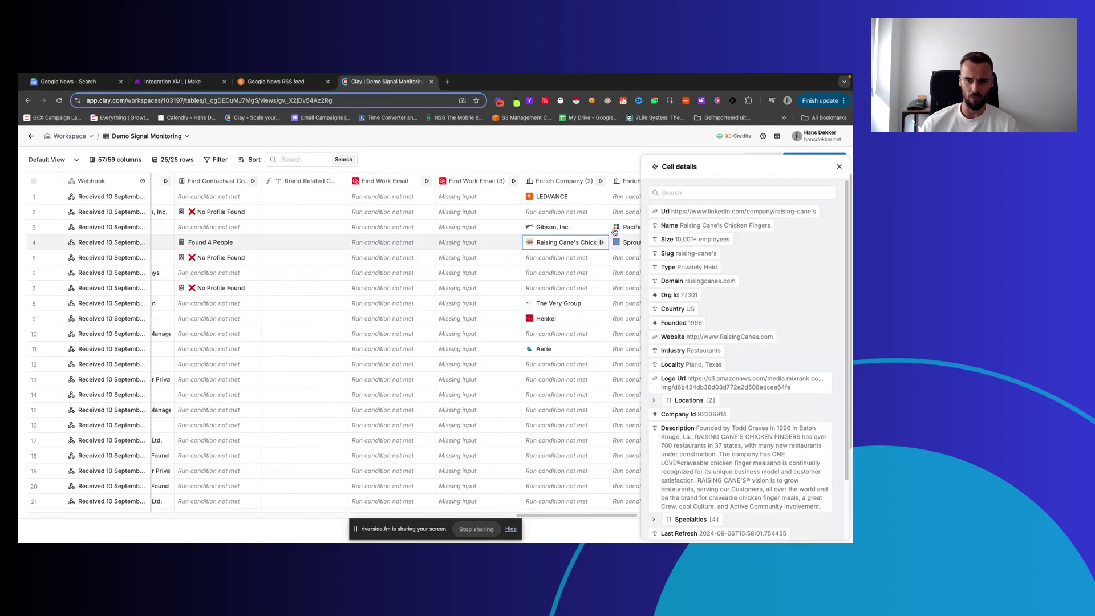
{"action": "left_click", "coordinate": [839, 166]}
{"action": "left_click_drag", "start_coordinate": [569, 515], "coordinate": [587, 519]}
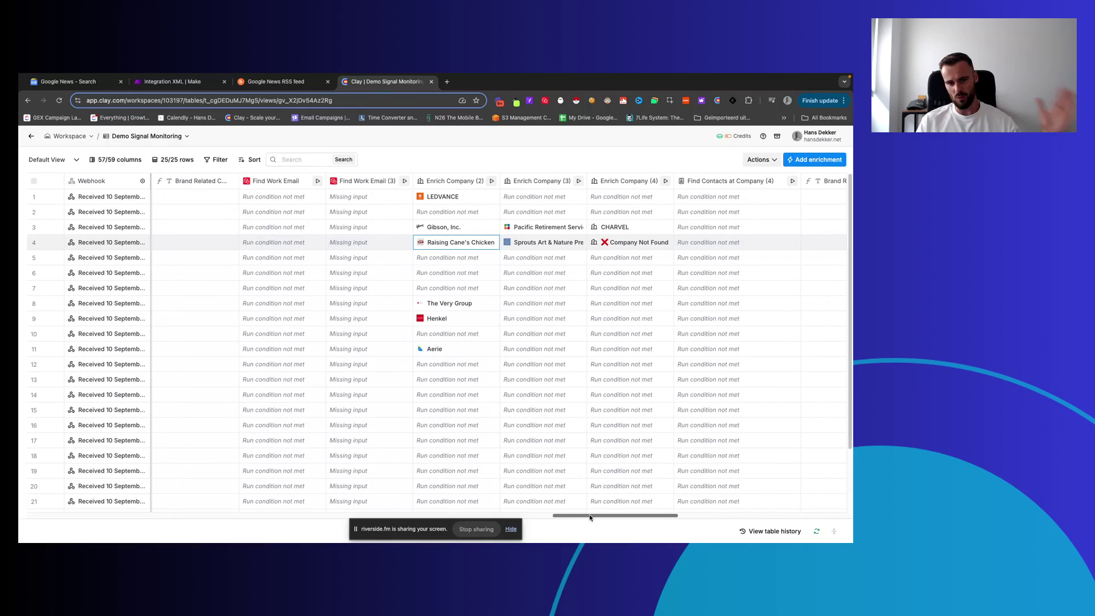
{"action": "left_click_drag", "start_coordinate": [589, 517], "coordinate": [613, 517]}
{"action": "scroll", "coordinate": [601, 312], "scroll_direction": "right", "scroll_amount": 5}
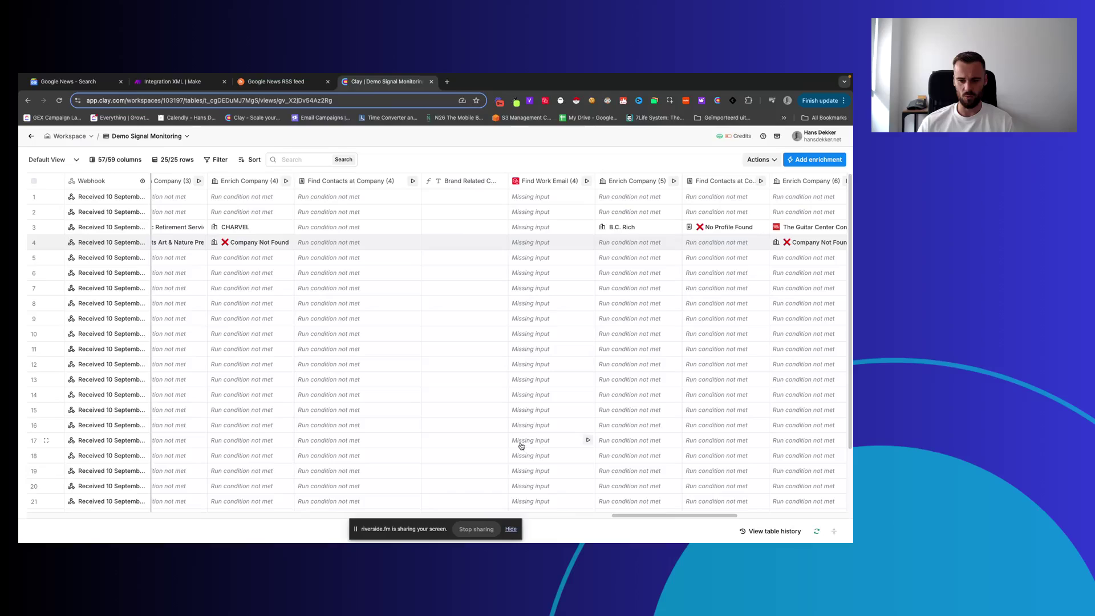
{"action": "left_click_drag", "start_coordinate": [656, 516], "coordinate": [571, 515]}
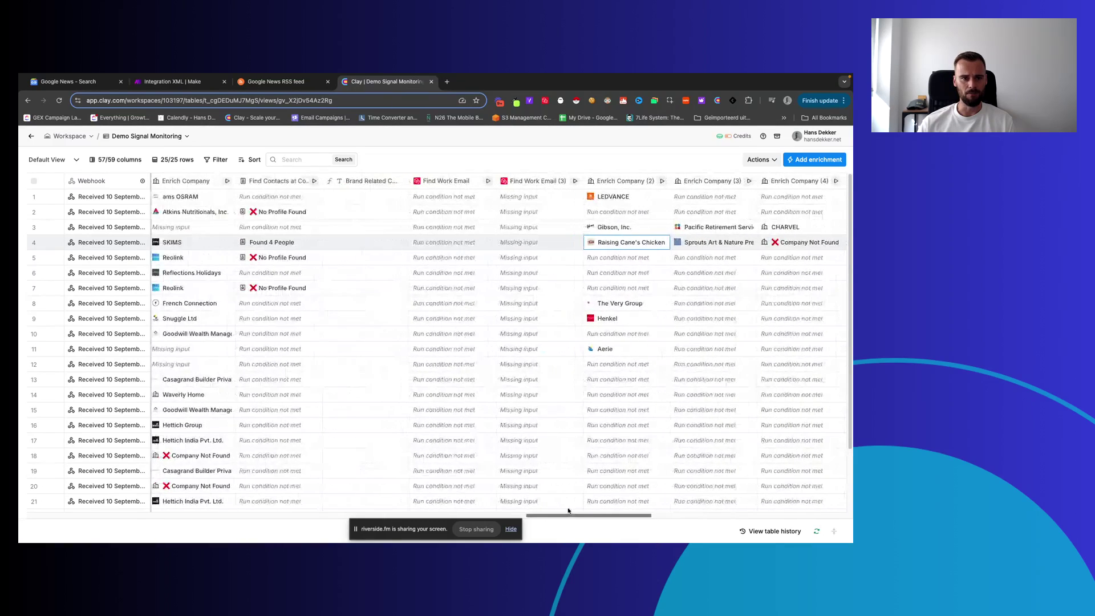
{"action": "left_click", "coordinate": [274, 182]}
{"action": "scroll", "coordinate": [356, 207], "scroll_direction": "left", "scroll_amount": 5}
{"action": "left_click", "coordinate": [270, 217]}
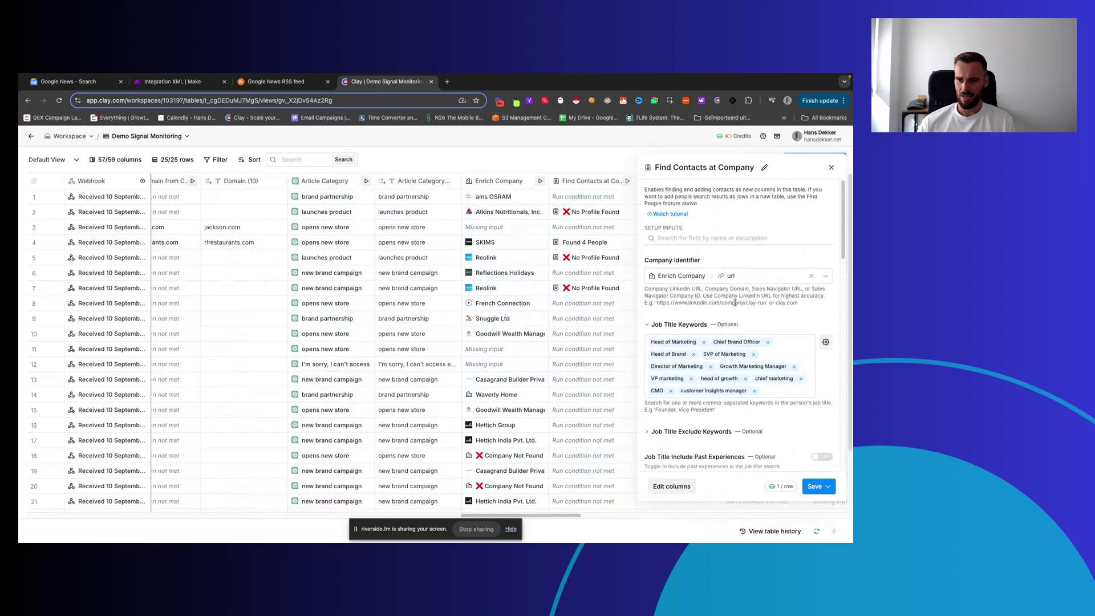
{"action": "scroll", "coordinate": [729, 425], "scroll_direction": "down", "scroll_amount": 10}
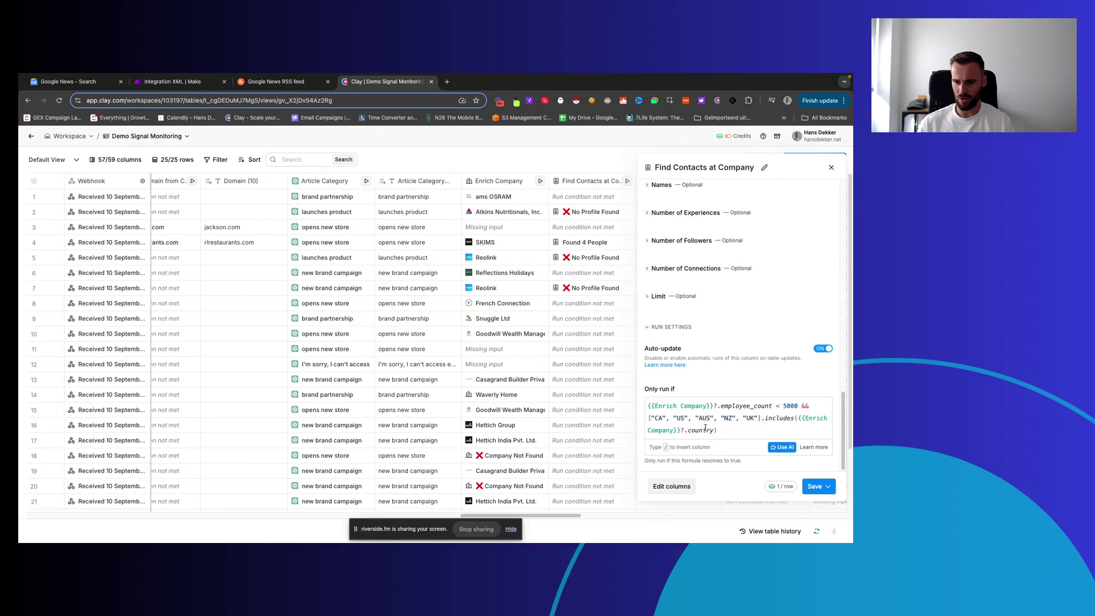
{"action": "left_click", "coordinate": [831, 168]}
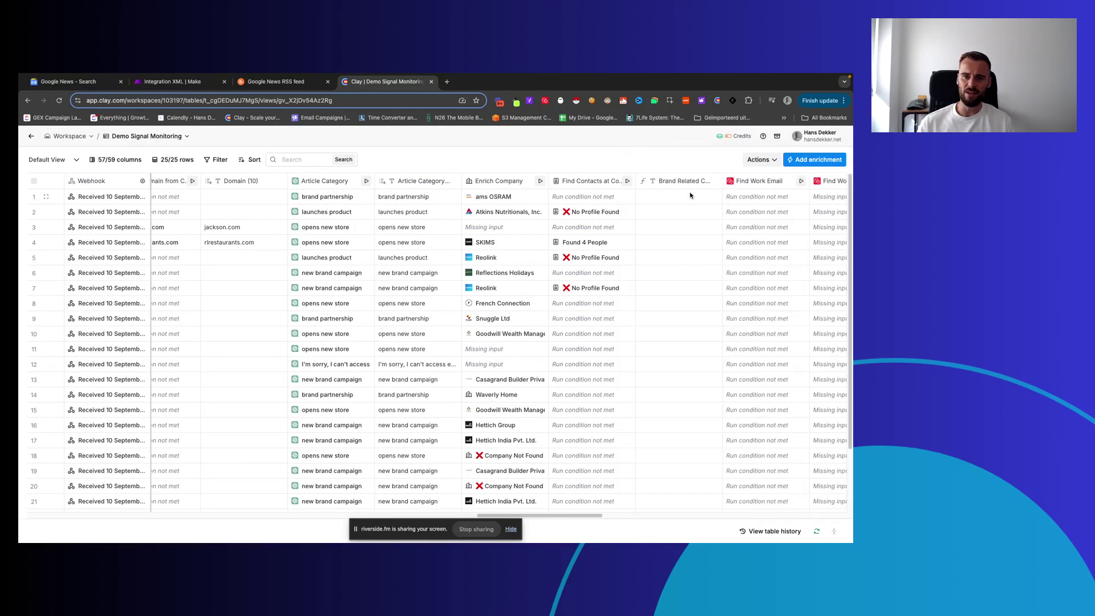
{"action": "left_click", "coordinate": [585, 181]}
{"action": "left_click", "coordinate": [576, 201]}
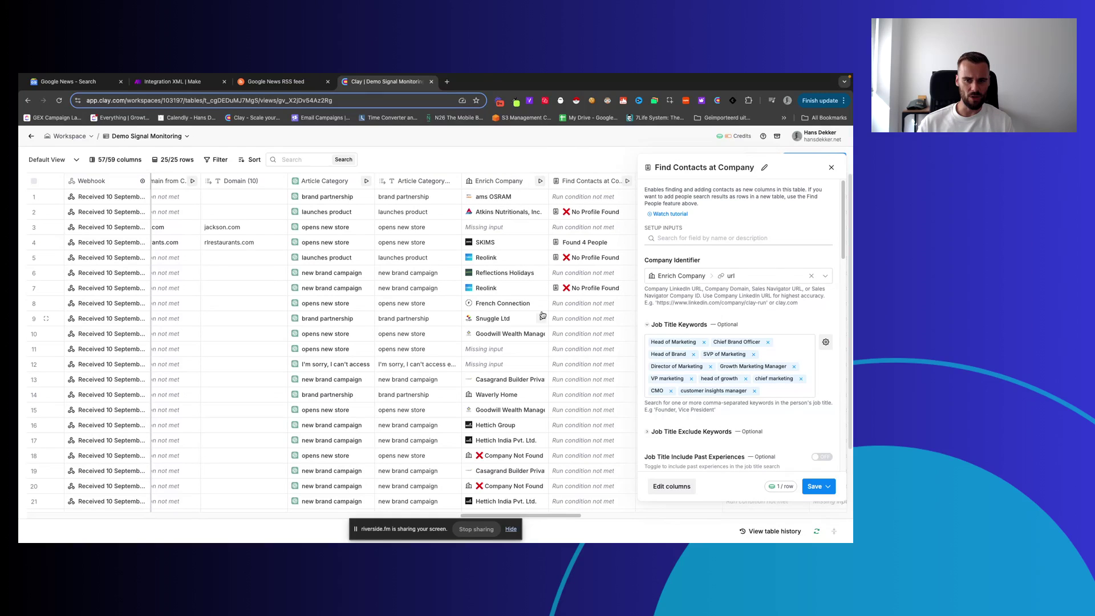
{"action": "scroll", "coordinate": [741, 365], "scroll_direction": "down", "scroll_amount": 10}
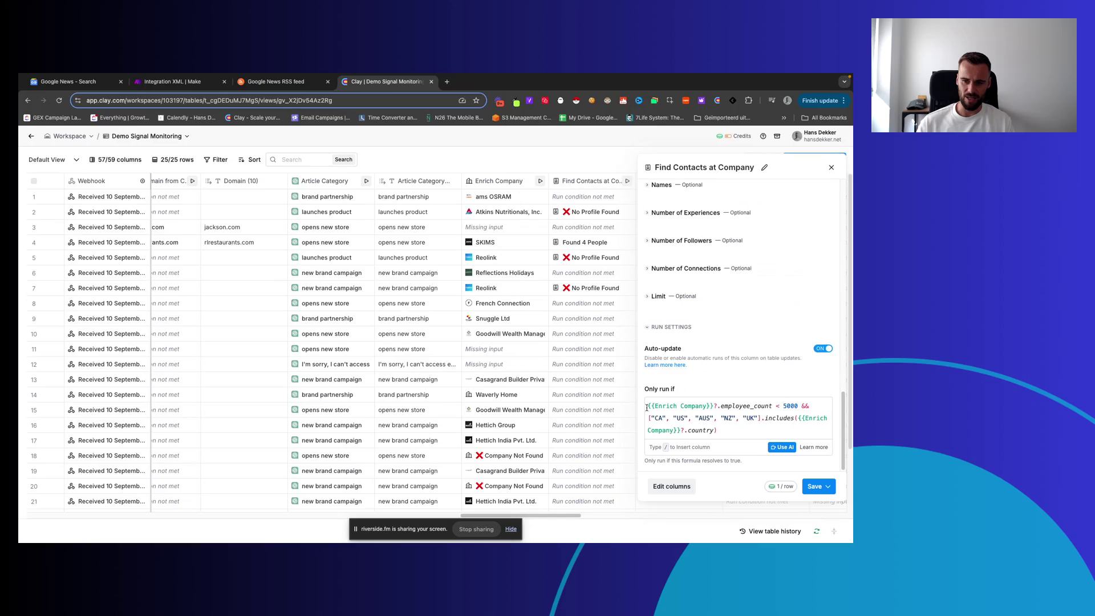
{"action": "scroll", "coordinate": [679, 399], "scroll_direction": "up", "scroll_amount": 10}
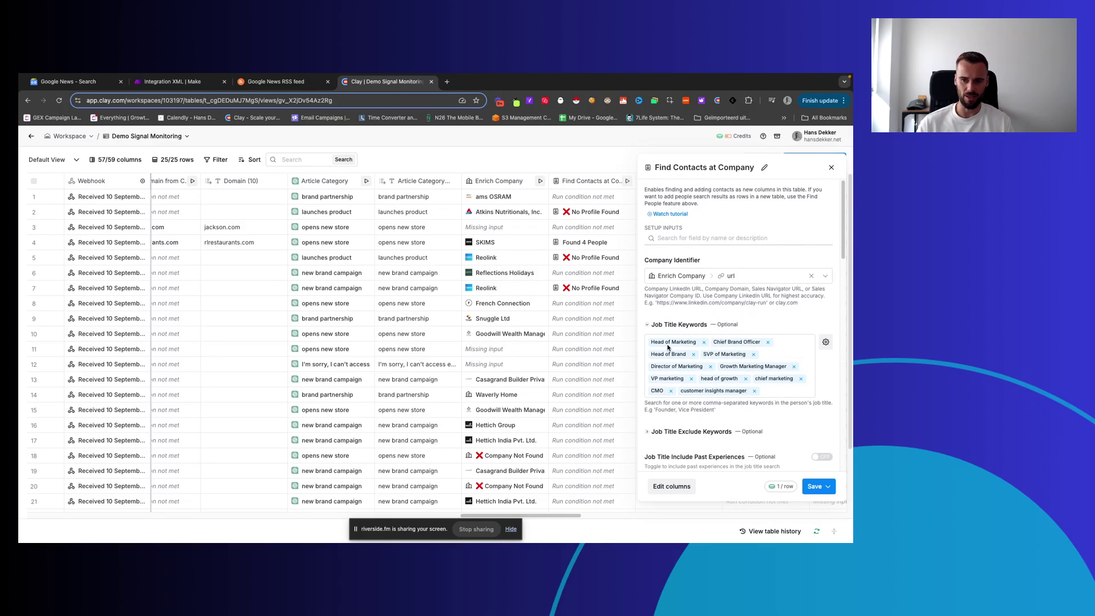
{"action": "left_click", "coordinate": [831, 168]}
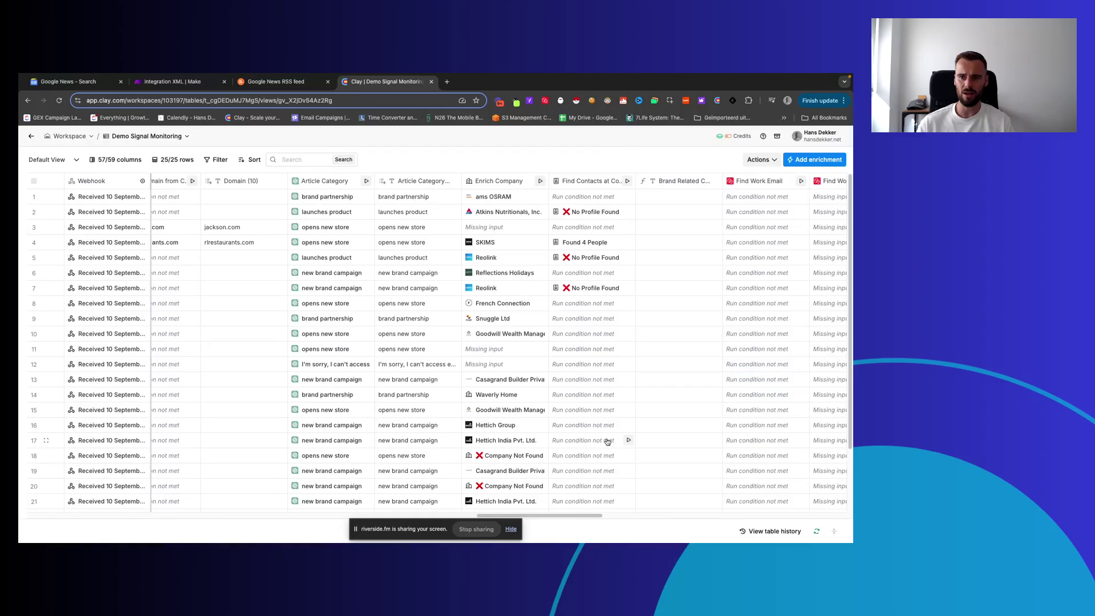
{"action": "left_click_drag", "start_coordinate": [538, 516], "coordinate": [567, 516]}
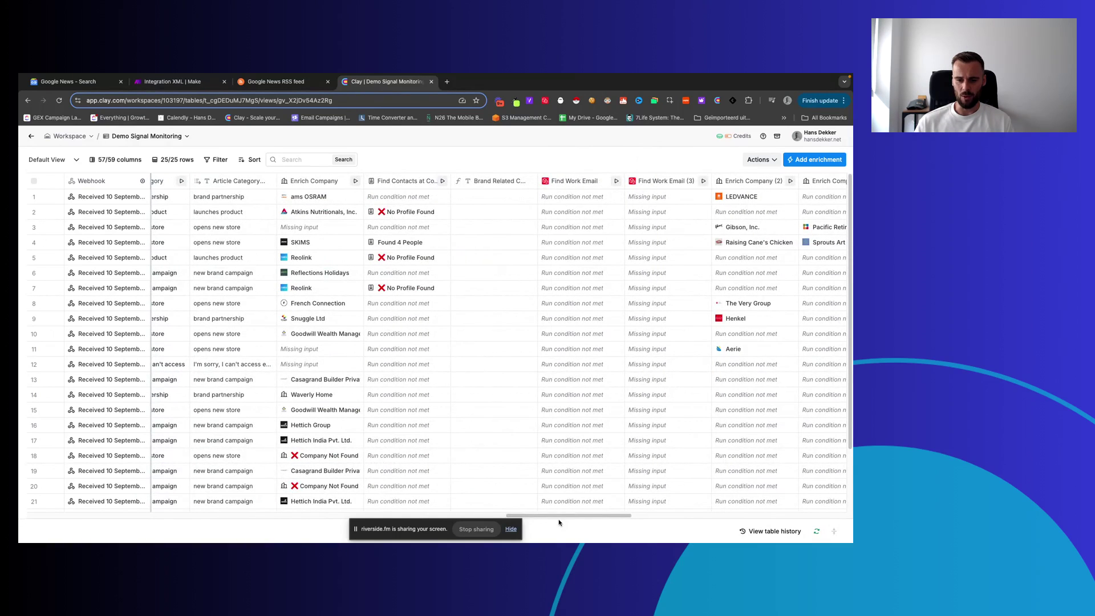
{"action": "mouse_move", "coordinate": [558, 518]}
{"action": "left_mouse_down"}
{"action": "mouse_move", "coordinate": [668, 522]}
{"action": "mouse_move", "coordinate": [564, 519]}
{"action": "left_mouse_up"}
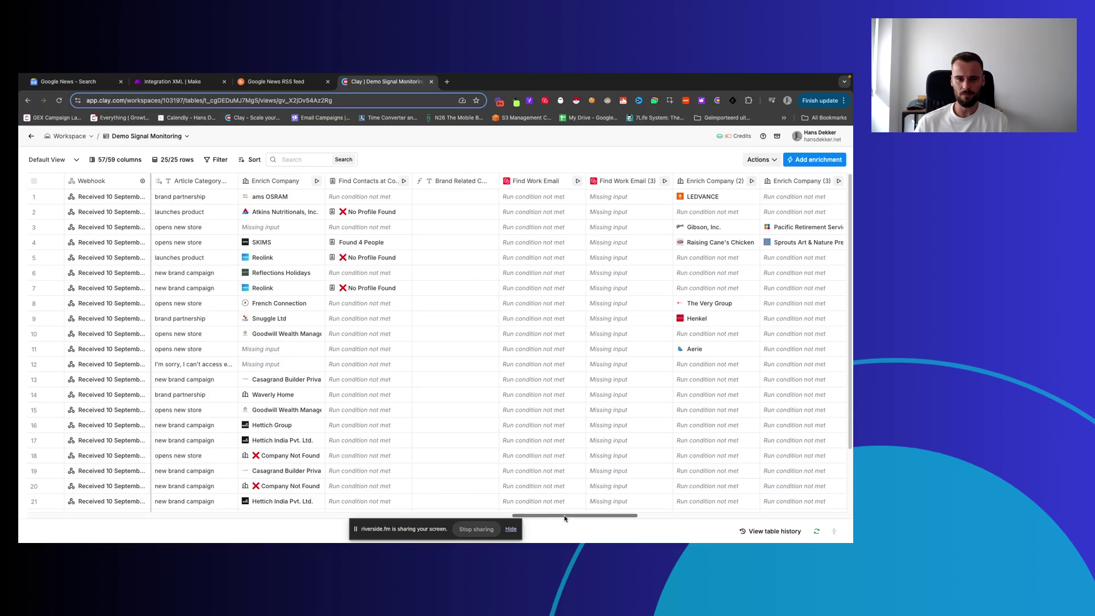
{"action": "left_click_drag", "start_coordinate": [565, 518], "coordinate": [568, 518]}
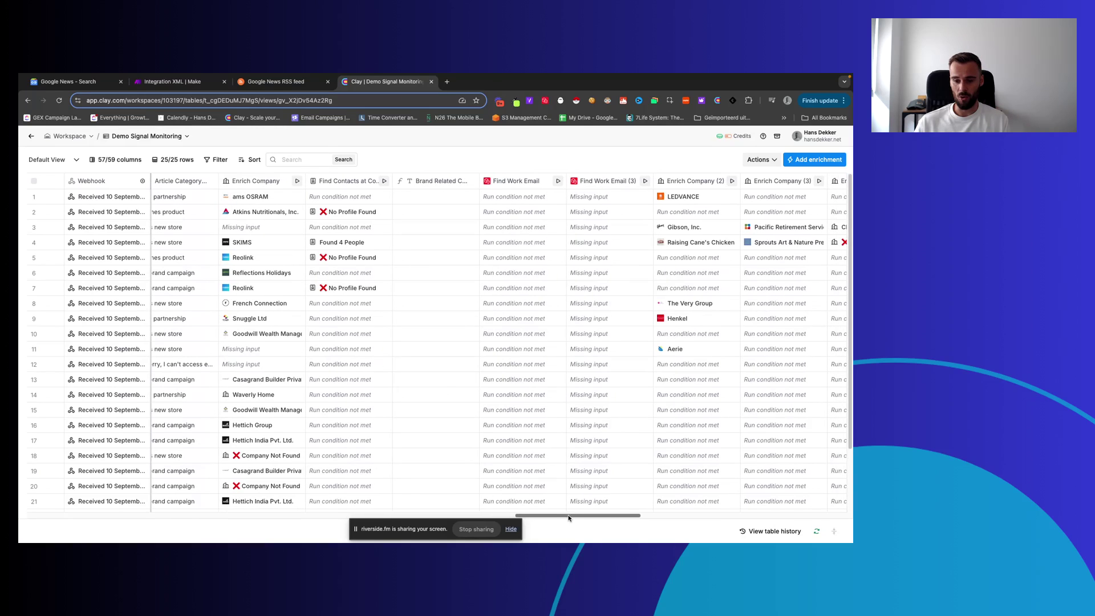
{"action": "scroll", "coordinate": [568, 518], "scroll_direction": "right", "scroll_amount": 2}
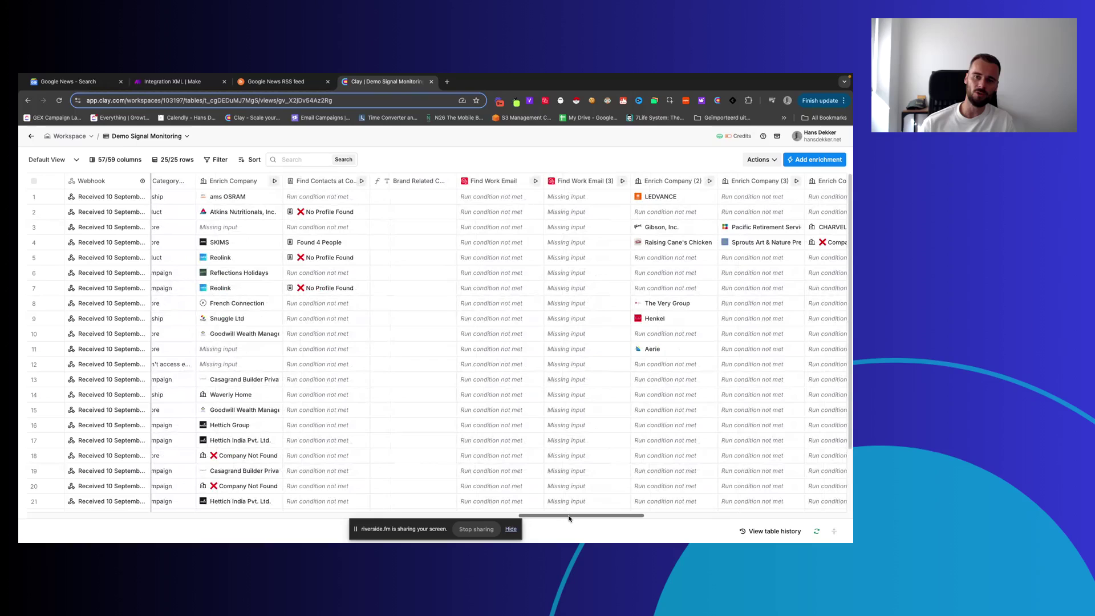
Step: Review the last Enrich Company and Find Contacts columns, then return to the Google News saved search
{"action": "left_click_drag", "start_coordinate": [568, 518], "coordinate": [645, 517]}
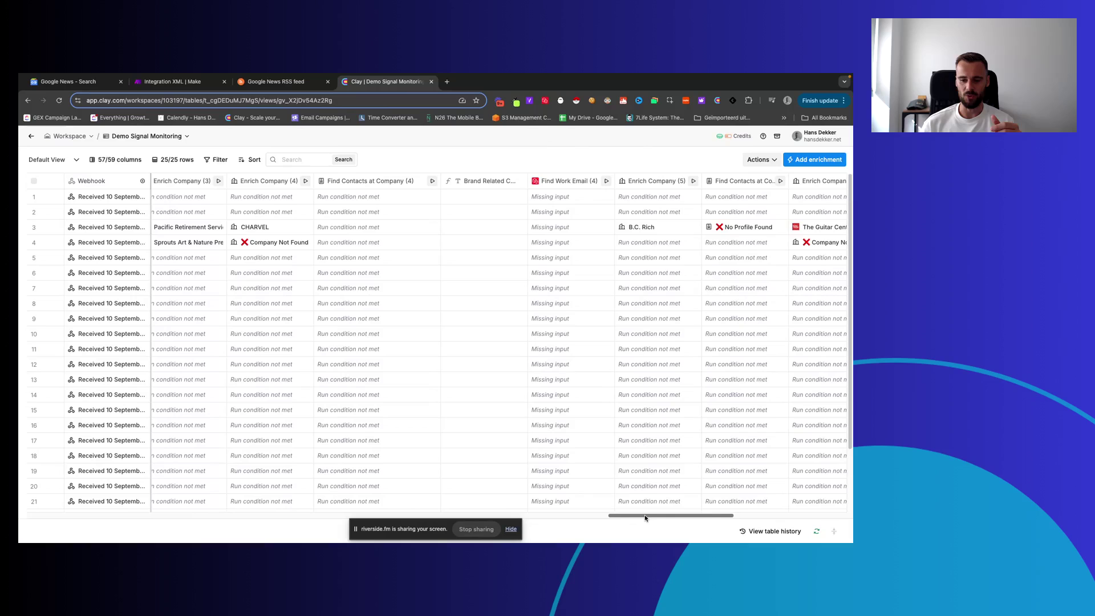
{"action": "left_click_drag", "start_coordinate": [646, 517], "coordinate": [759, 519]}
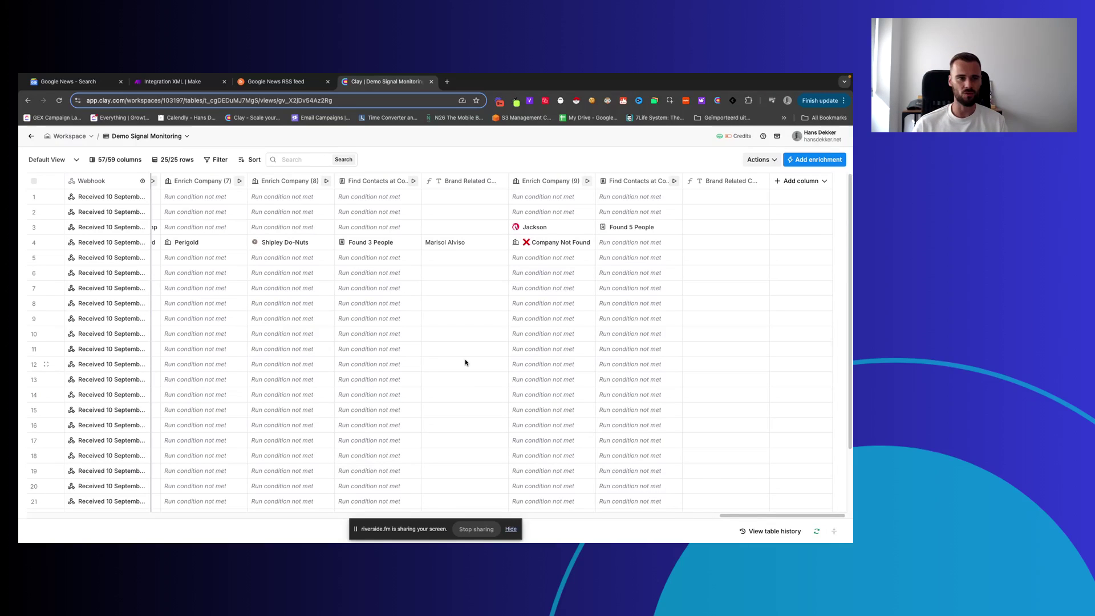
{"action": "key", "text": "super+1"}
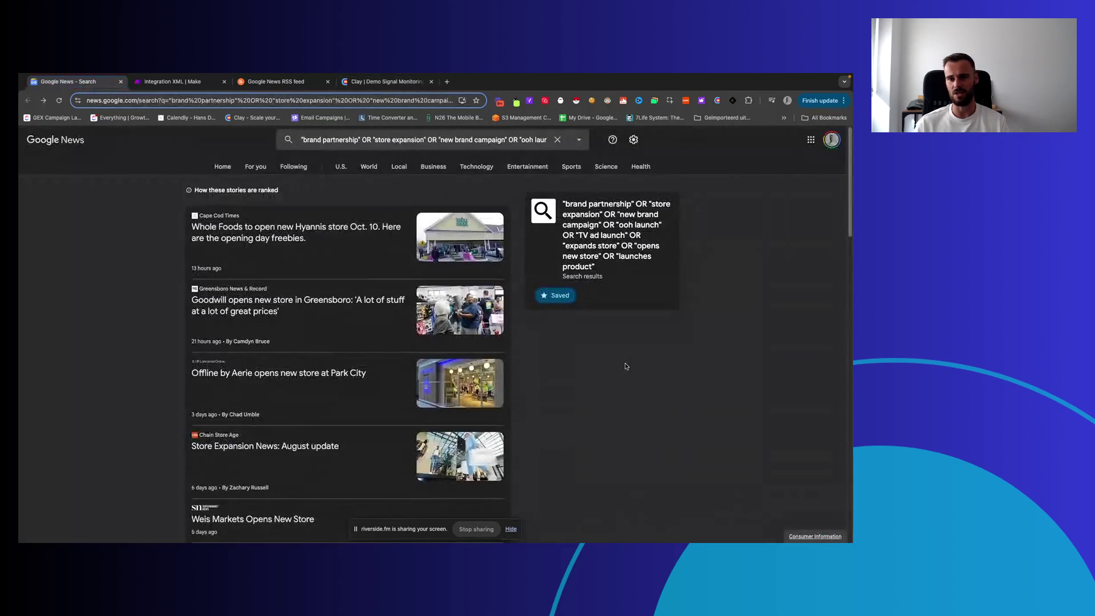